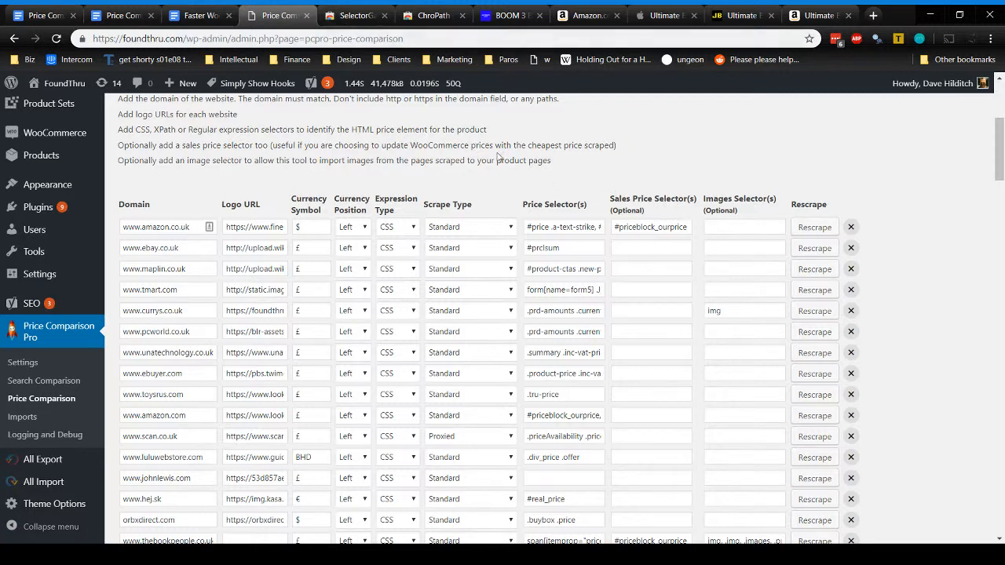
{"action": "left_click", "coordinate": [548, 227]}
{"action": "mouse_move", "coordinate": [537, 227]}
{"action": "left_mouse_down"}
{"action": "mouse_move", "coordinate": [643, 227]}
{"action": "mouse_move", "coordinate": [551, 227]}
{"action": "left_mouse_up"}
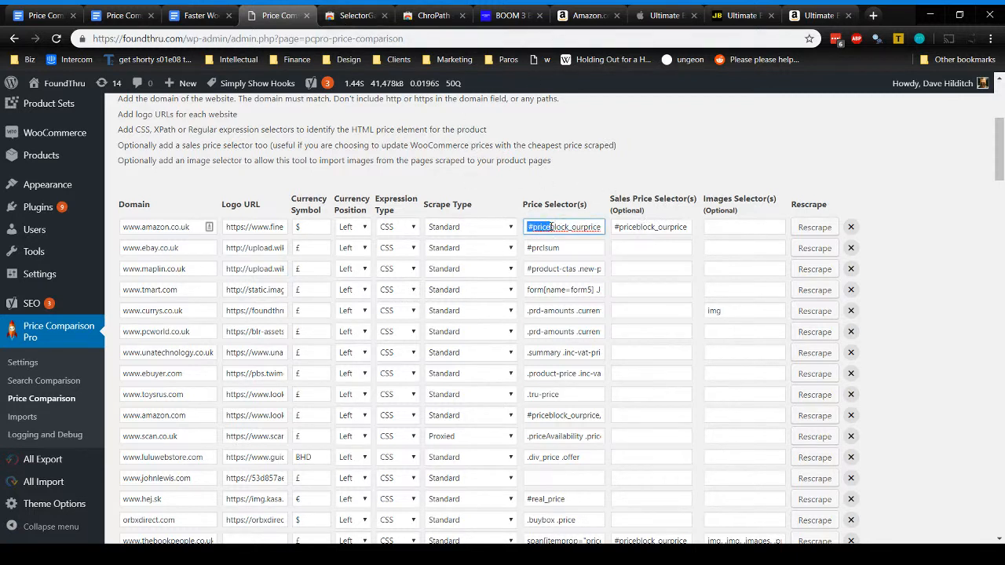
{"action": "left_click", "coordinate": [550, 226]}
{"action": "left_click", "coordinate": [598, 157]}
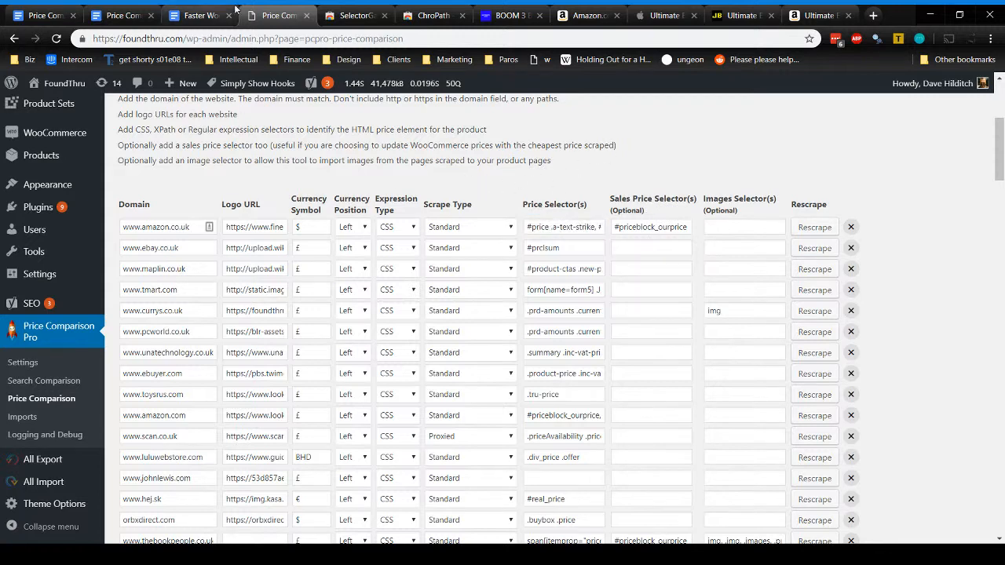
View the Chrome Web Store pages for the SelectorGadget and ChroPath extensions.
{"action": "left_click", "coordinate": [355, 15]}
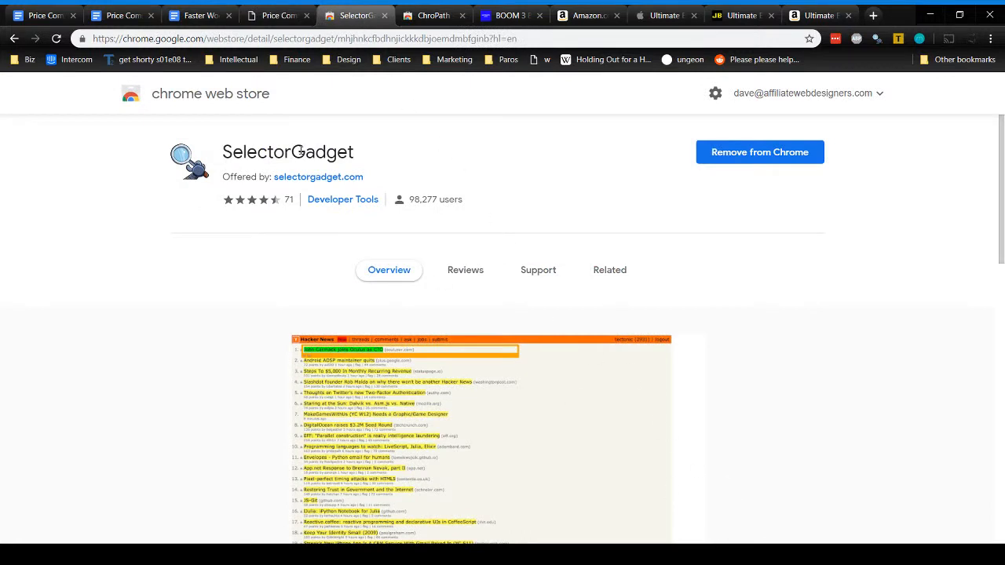
{"action": "left_click", "coordinate": [434, 22]}
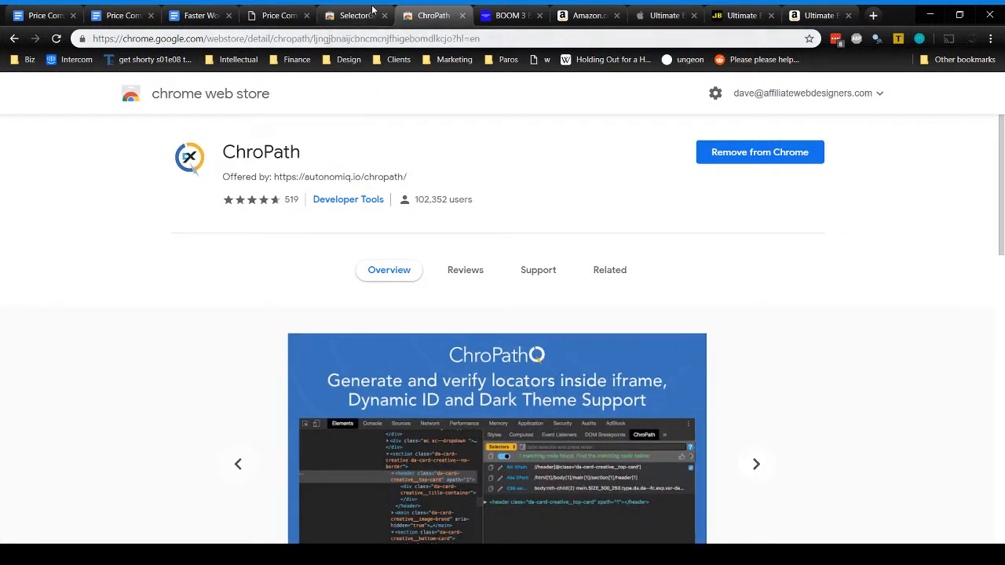
On the Ultimate Ears BOOM 3 page, clear the SelectorGadget selection and inspect the price's parent elements up to the price-row div.
{"action": "left_click", "coordinate": [510, 16]}
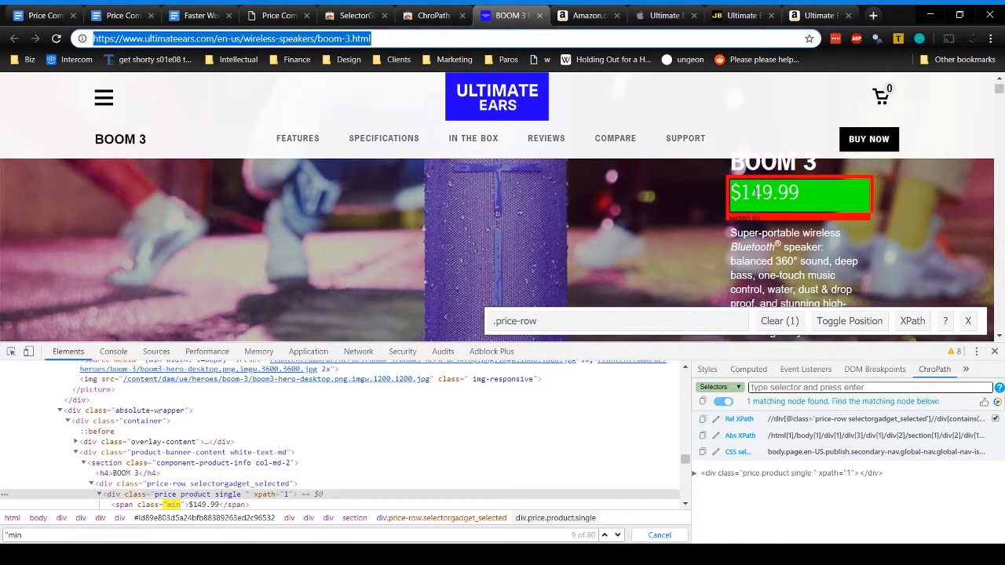
{"action": "left_click", "coordinate": [755, 194]}
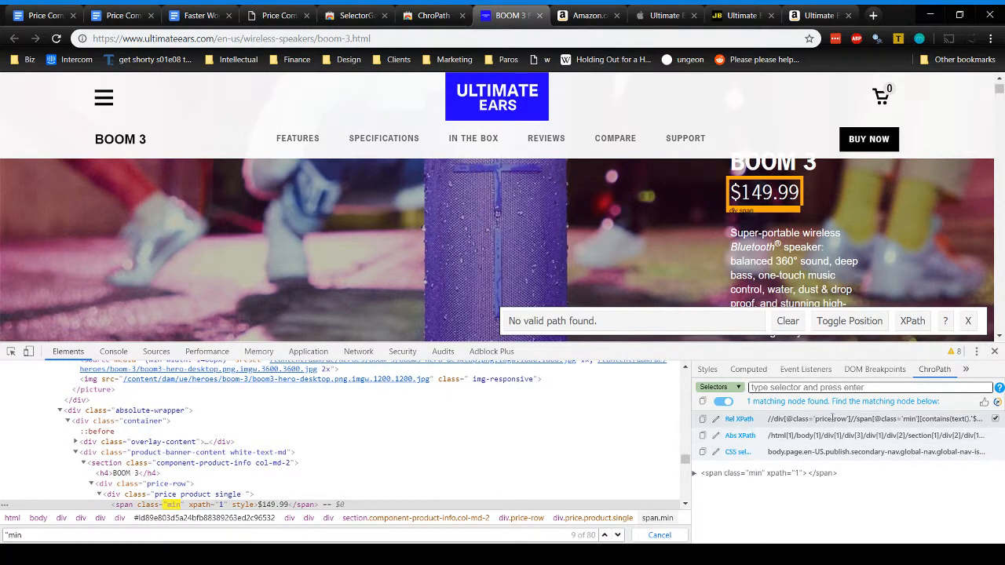
{"action": "scroll", "coordinate": [264, 485], "scroll_direction": "down", "scroll_amount": 1}
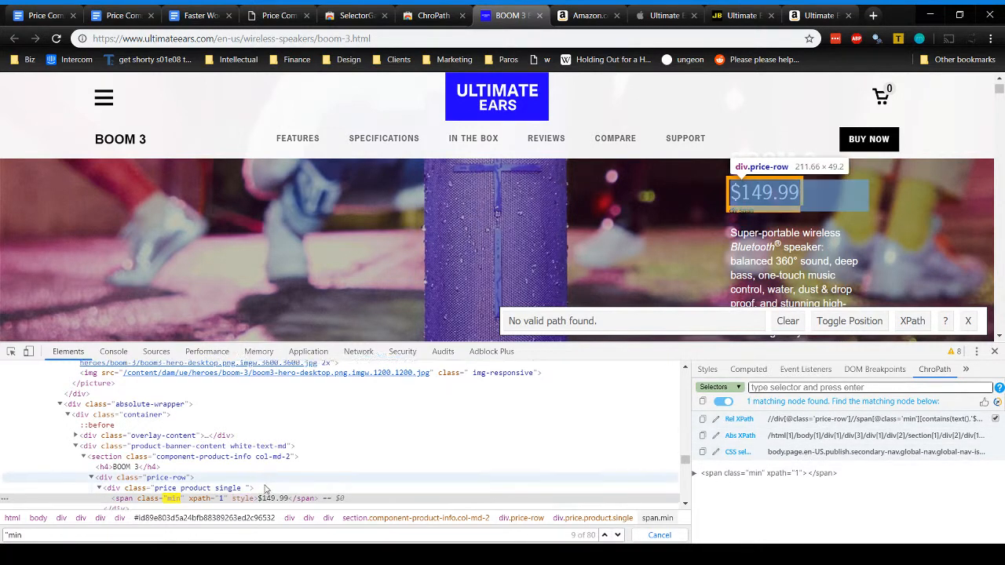
{"action": "scroll", "coordinate": [264, 489], "scroll_direction": "down", "scroll_amount": 3}
{"action": "left_click", "coordinate": [240, 432]}
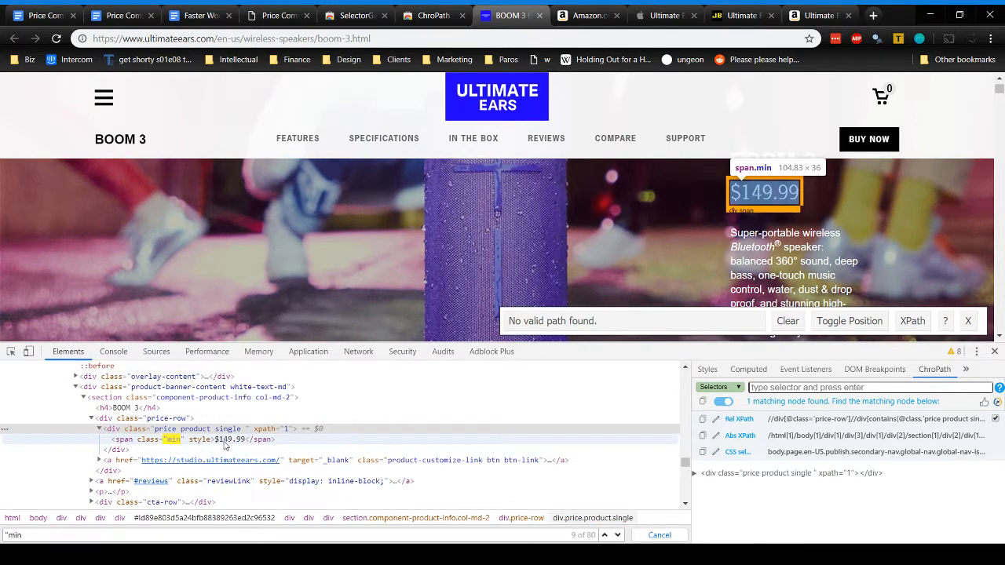
{"action": "left_click", "coordinate": [187, 421]}
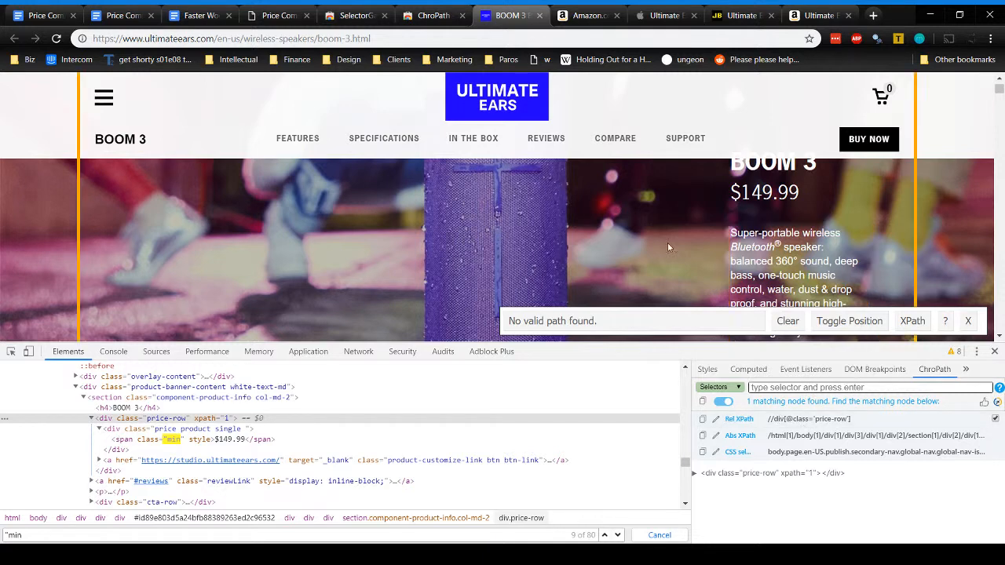
Restart SelectorGadget and select the container around the BOOM 3 price to generate the .price-row selector.
{"action": "left_click", "coordinate": [878, 41]}
{"action": "left_click", "coordinate": [878, 41]}
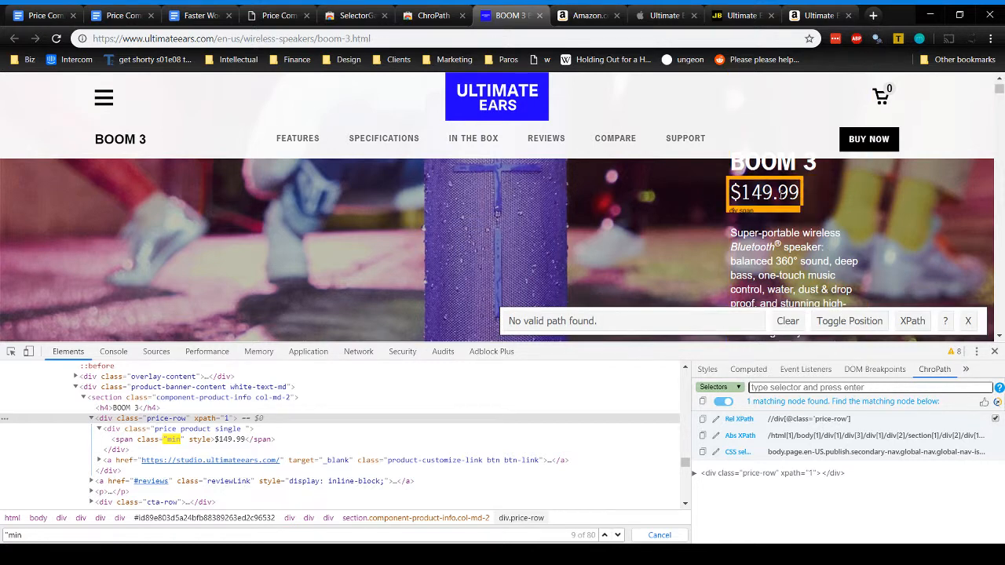
{"action": "left_click", "coordinate": [779, 195]}
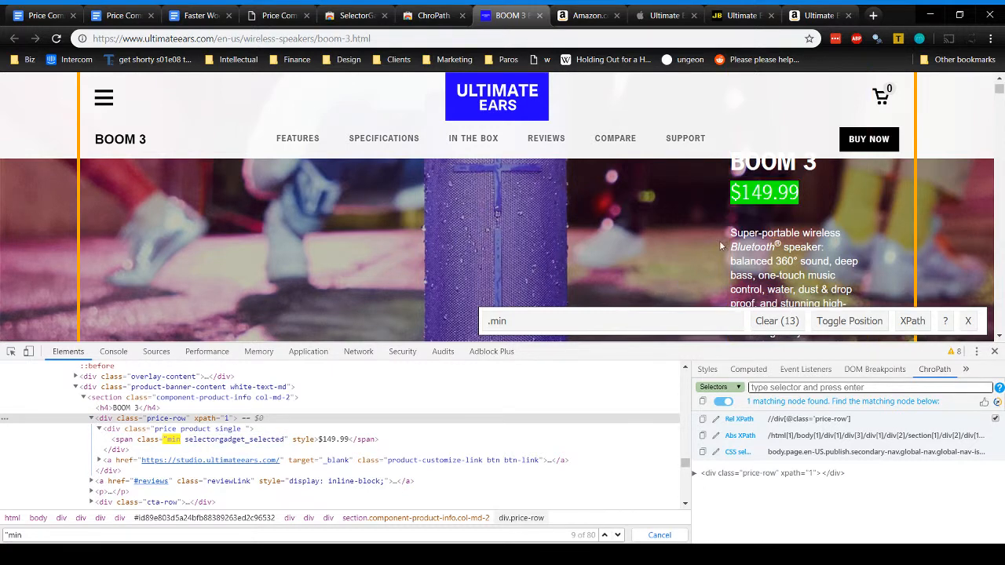
{"action": "left_click", "coordinate": [800, 194]}
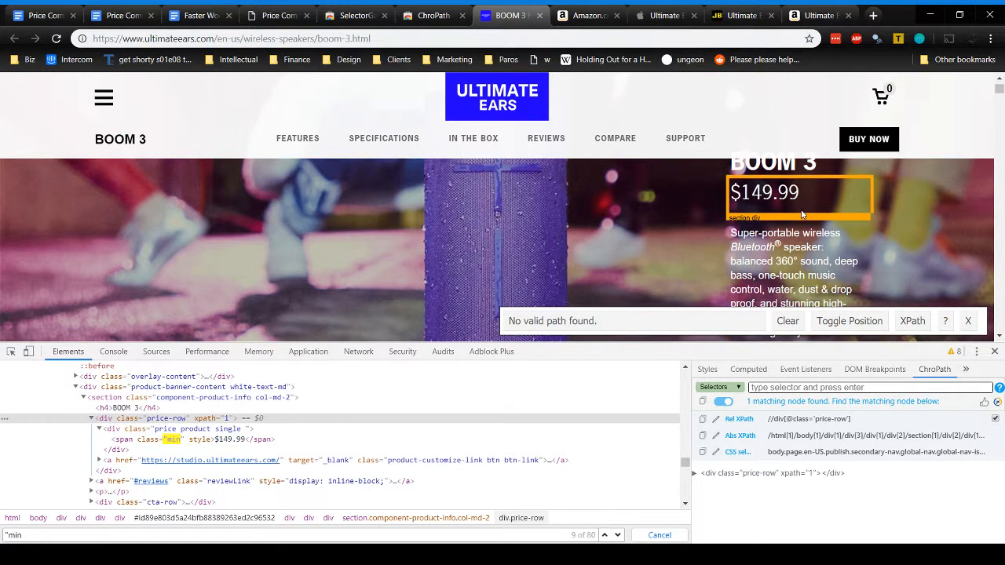
{"action": "left_click", "coordinate": [810, 199]}
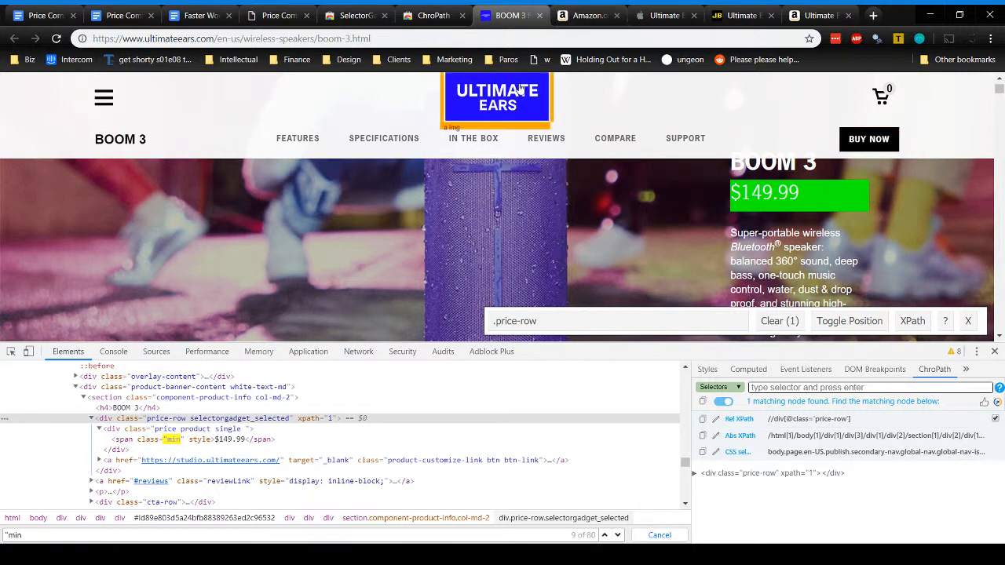
On the Amazon BOOM 3 page, start SelectorGadget afresh and select only the main price to generate the #priceblock_ourprice selector.
{"action": "left_click", "coordinate": [585, 15]}
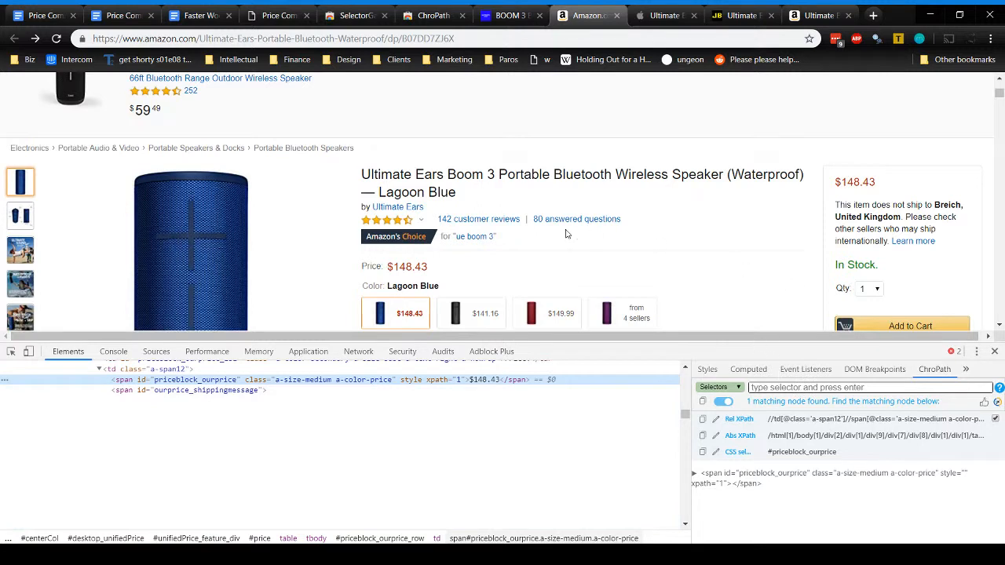
{"action": "left_click", "coordinate": [875, 39]}
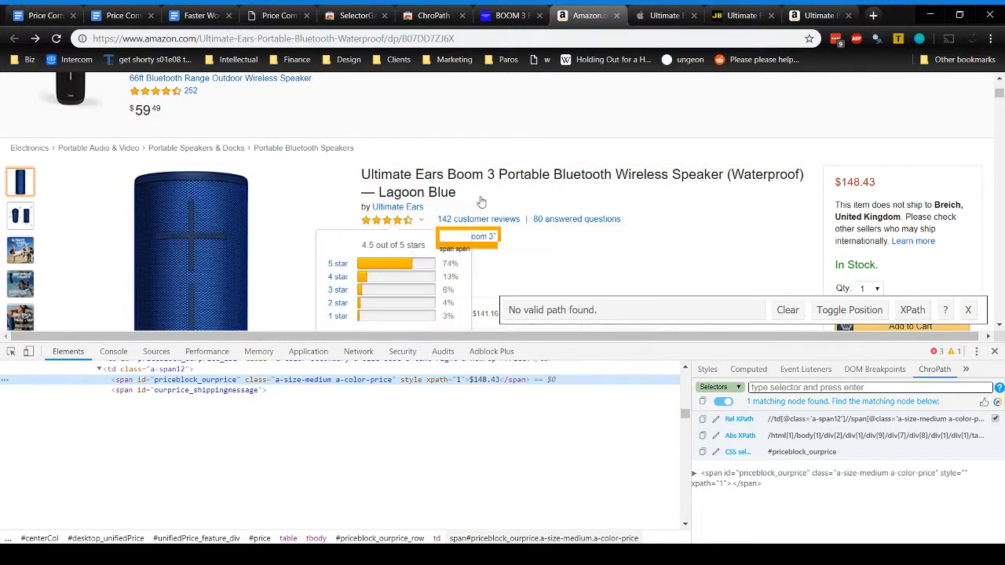
{"action": "scroll", "coordinate": [756, 207], "scroll_direction": "down", "scroll_amount": 1}
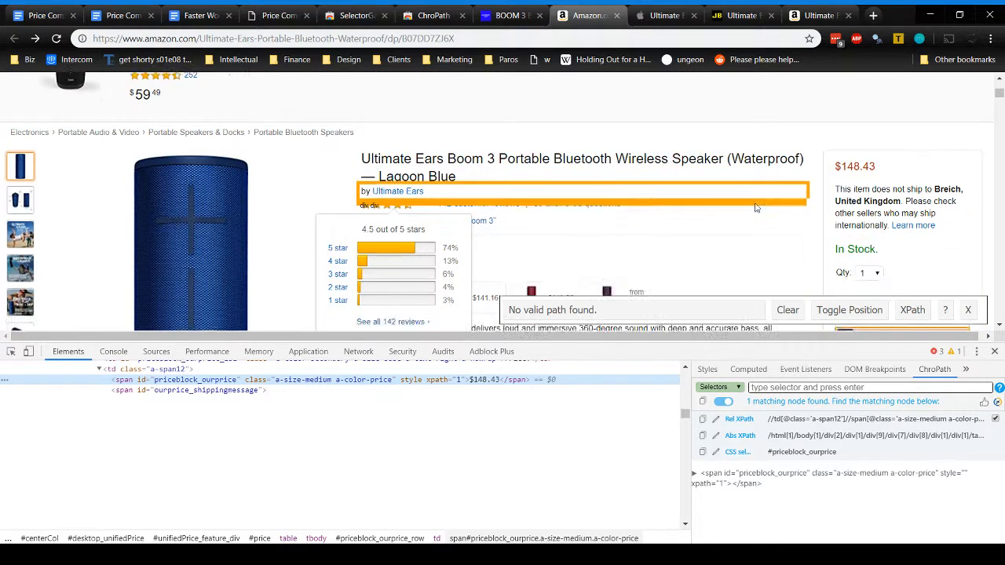
{"action": "scroll", "coordinate": [755, 207], "scroll_direction": "down", "scroll_amount": 3}
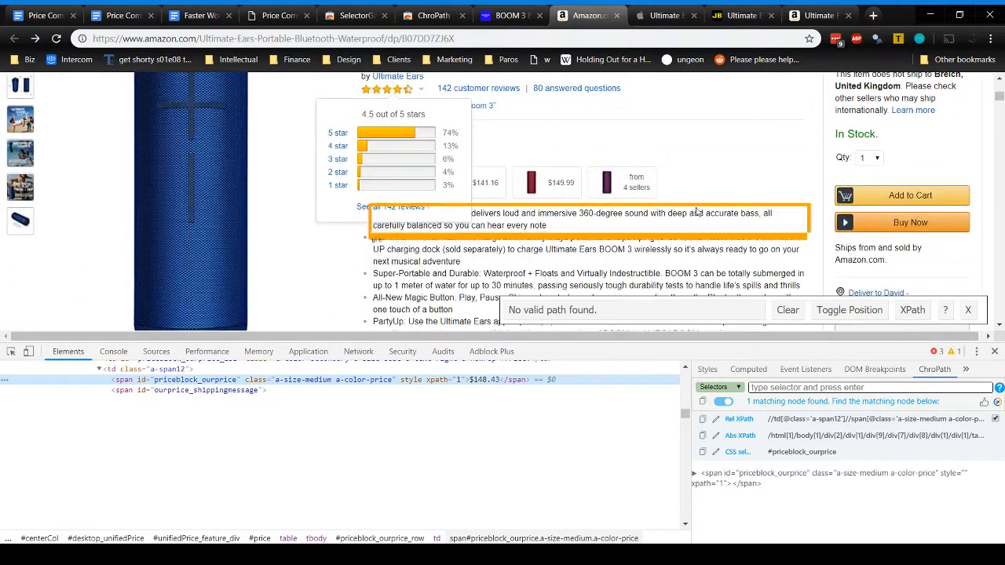
{"action": "left_click", "coordinate": [877, 39]}
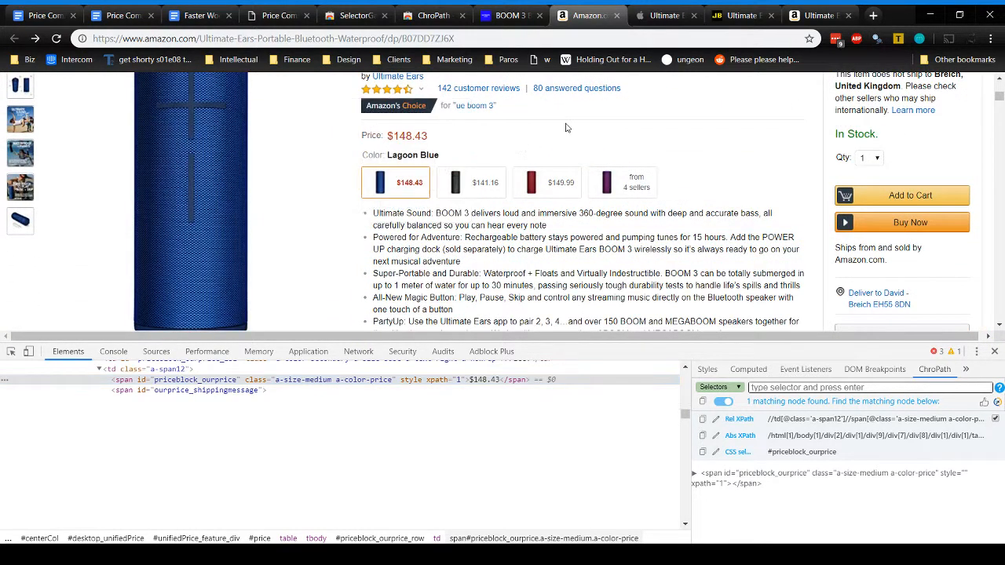
{"action": "left_click", "coordinate": [877, 41]}
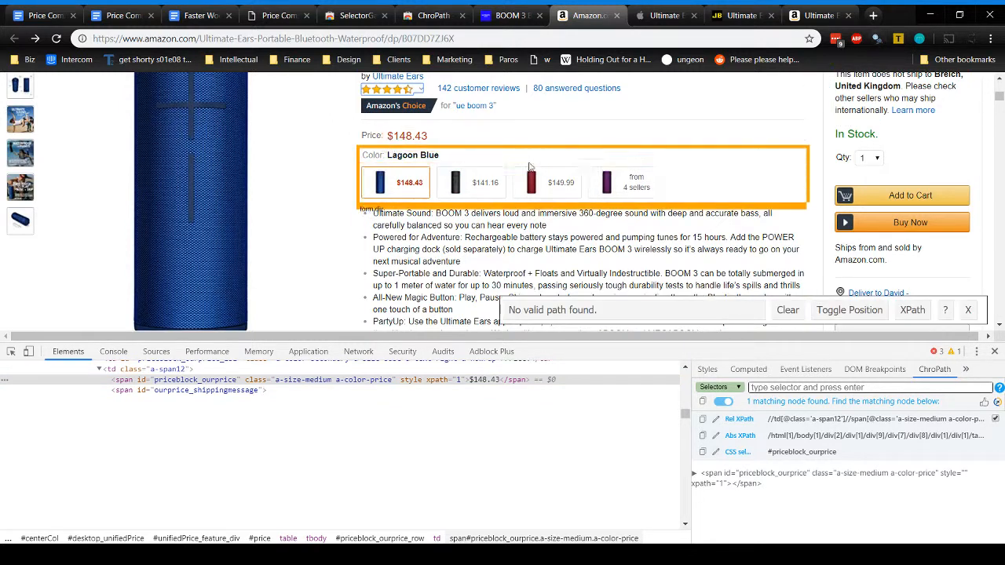
{"action": "left_click", "coordinate": [471, 139]}
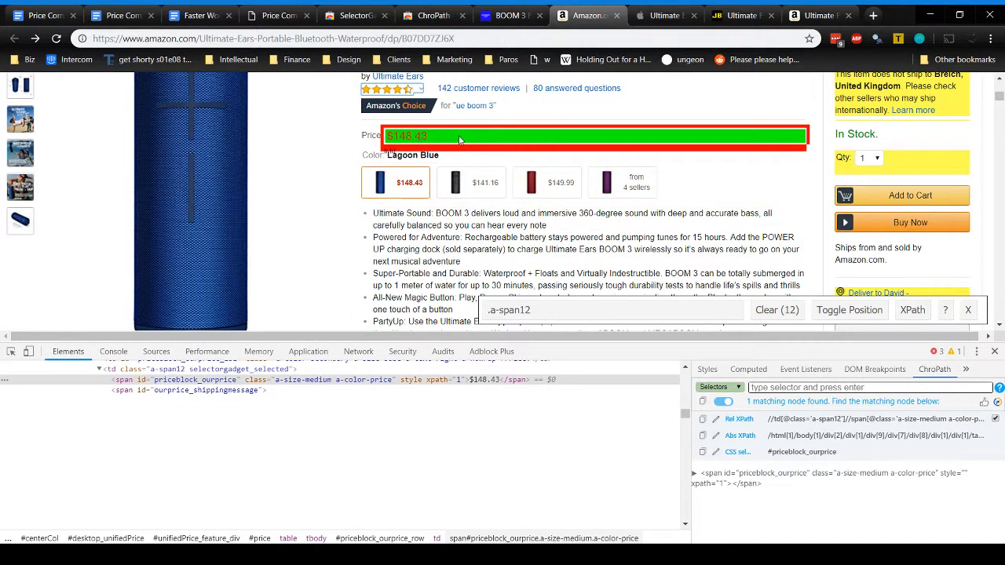
{"action": "left_click", "coordinate": [459, 140]}
{"action": "left_click", "coordinate": [406, 139]}
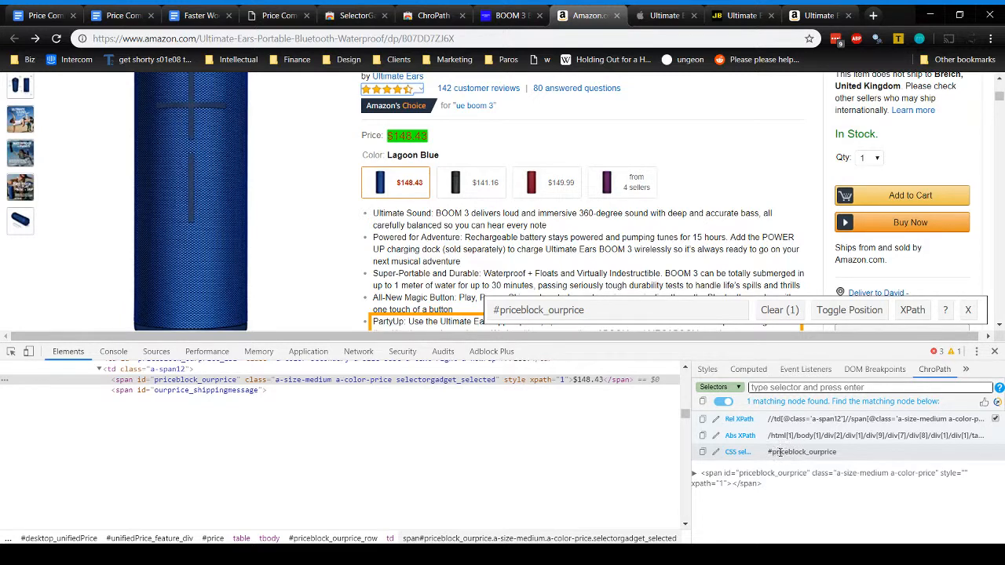
Review the Price Comparison selector settings and the Ultimate Ears and Amazon product pages again.
{"action": "left_click", "coordinate": [281, 15]}
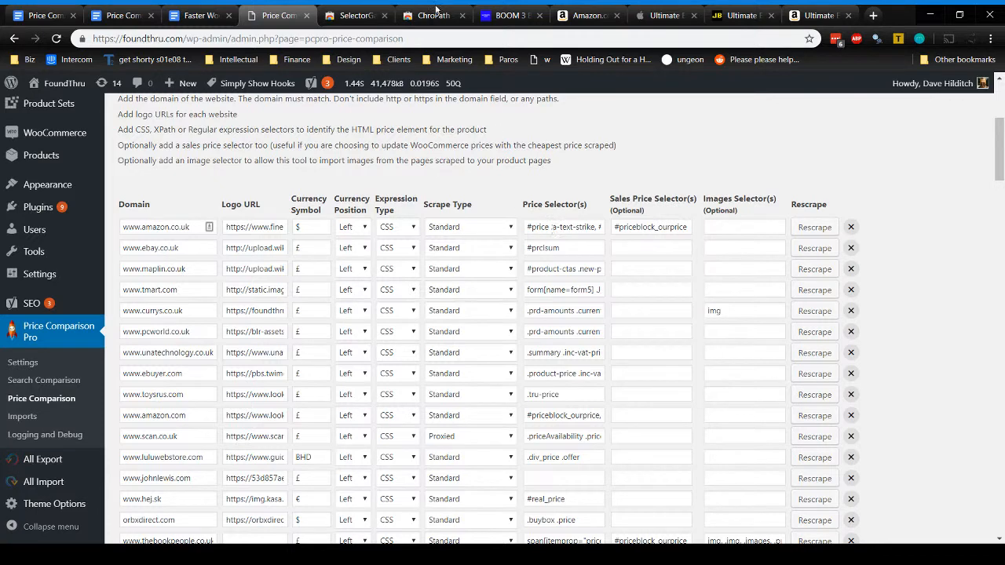
{"action": "left_click", "coordinate": [510, 16]}
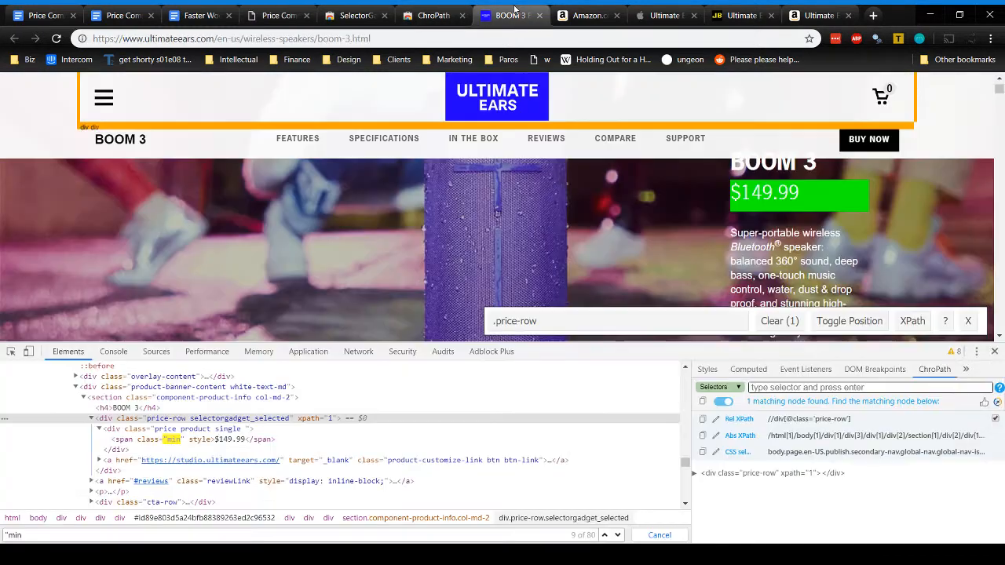
{"action": "left_click", "coordinate": [591, 10]}
On the Apple BOOM 3 page, clear the existing SelectorGadget selection and inspect the current_price span around the price.
{"action": "left_click", "coordinate": [673, 14]}
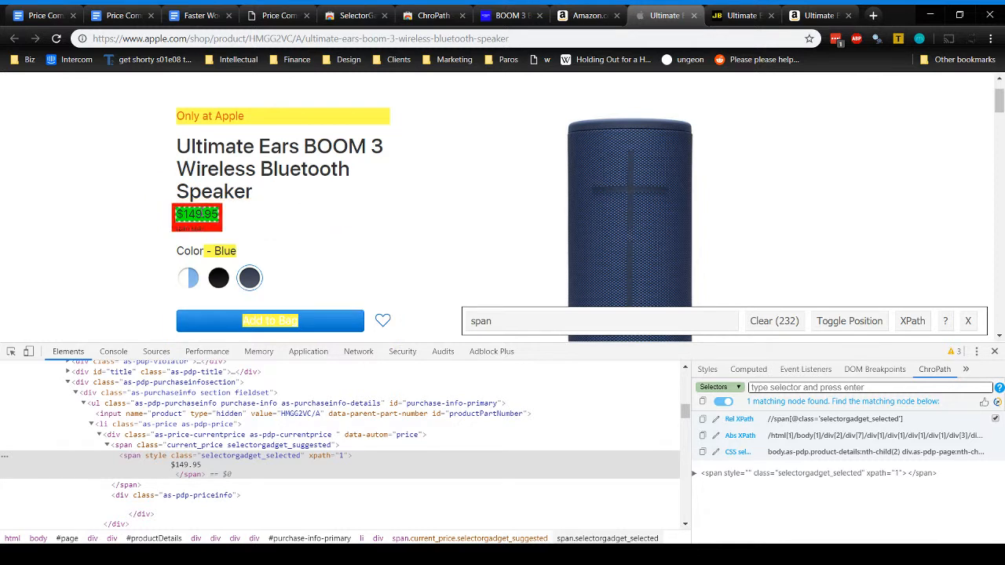
{"action": "left_click", "coordinate": [197, 216]}
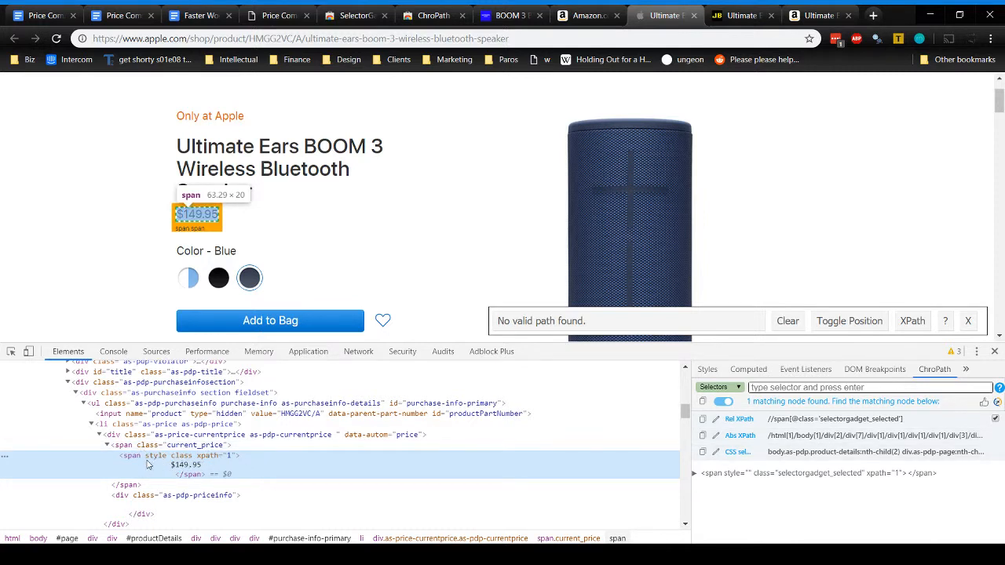
{"action": "left_click", "coordinate": [223, 447]}
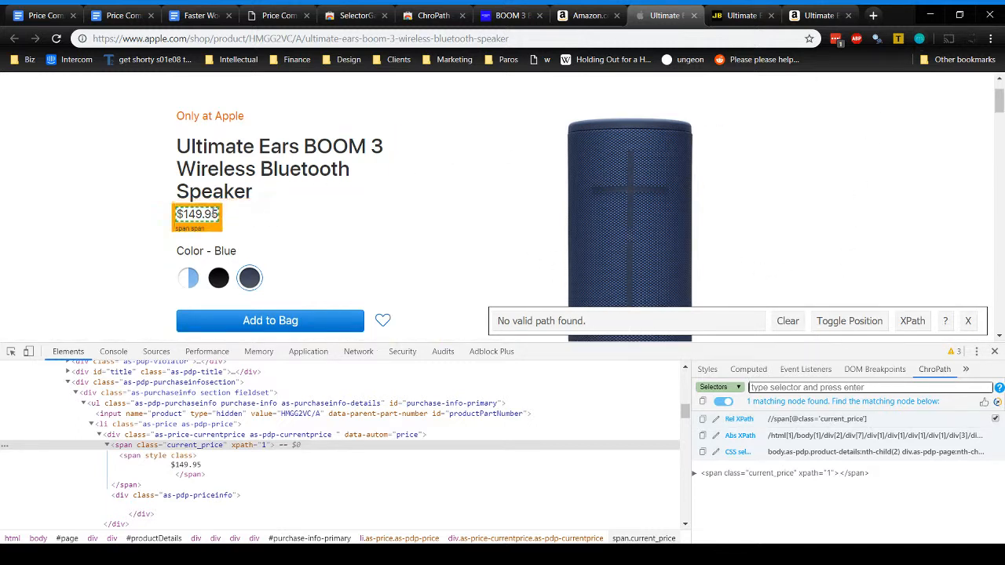
Replace the too broad span selection with the block enclosing the Apple price to generate the .as-pdp-price selector.
{"action": "left_click", "coordinate": [215, 214]}
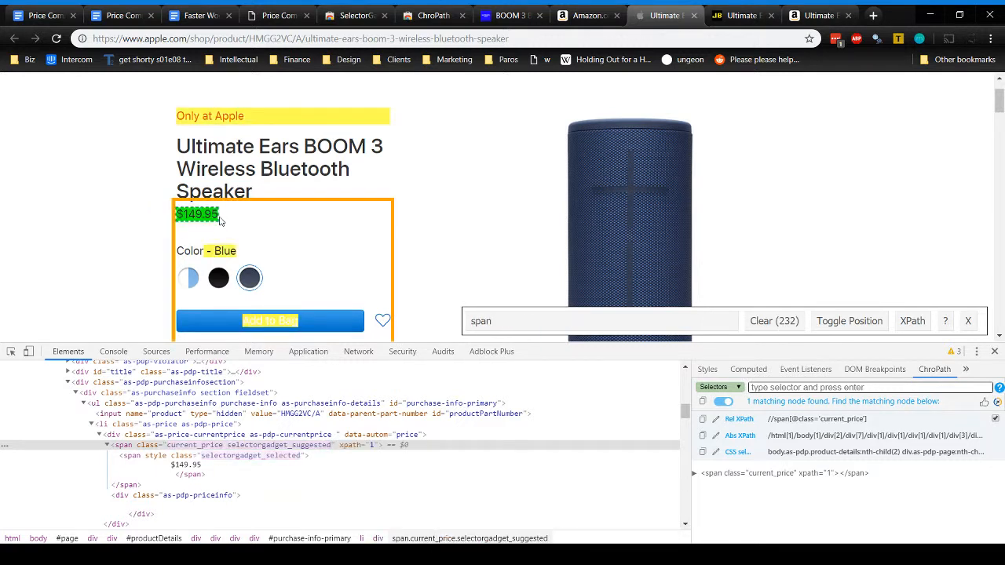
{"action": "left_click", "coordinate": [222, 221]}
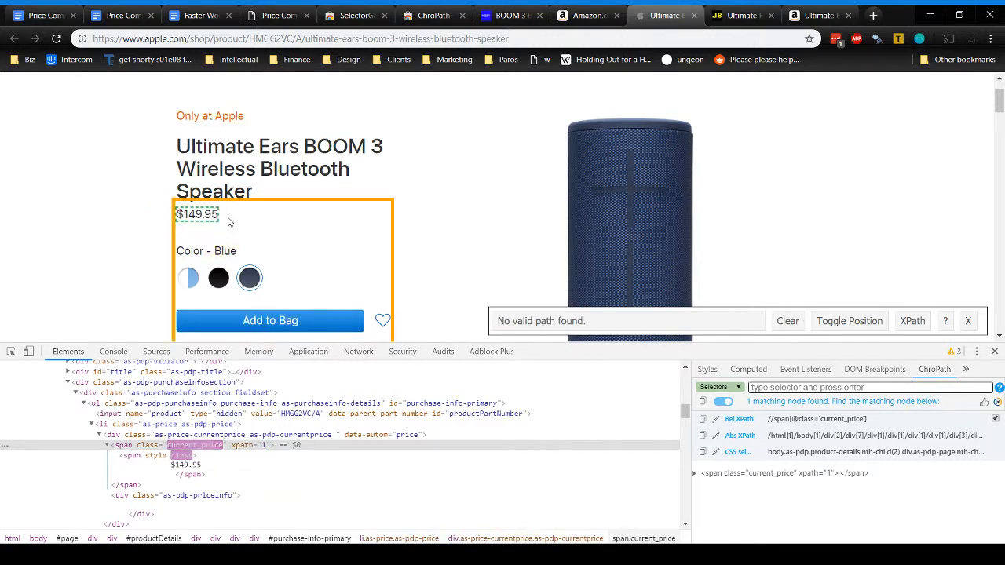
{"action": "left_click", "coordinate": [216, 228]}
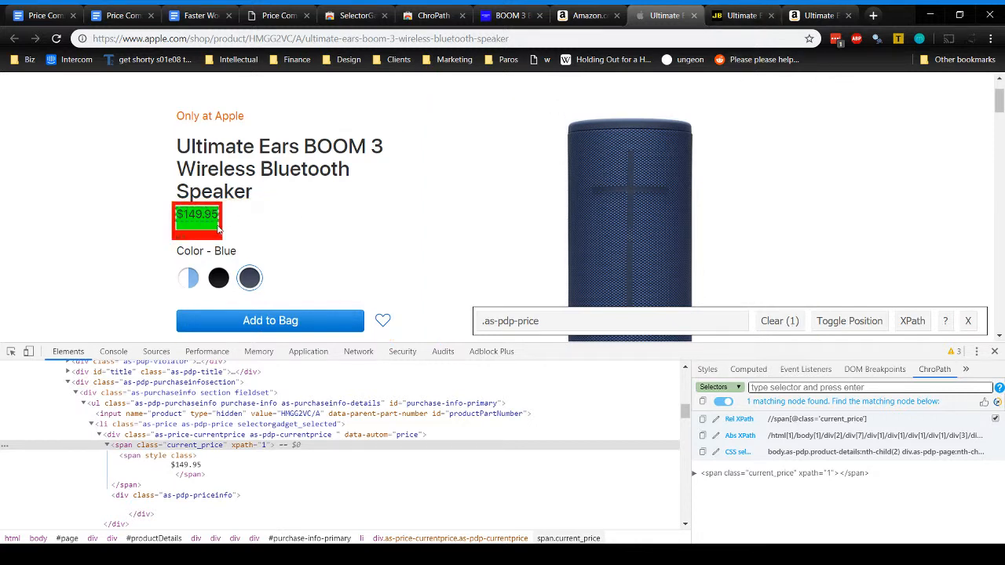
Check the rest of the Apple page for any other prices matched by the .as-pdp-price selector.
{"action": "scroll", "coordinate": [372, 249], "scroll_direction": "up", "scroll_amount": 1}
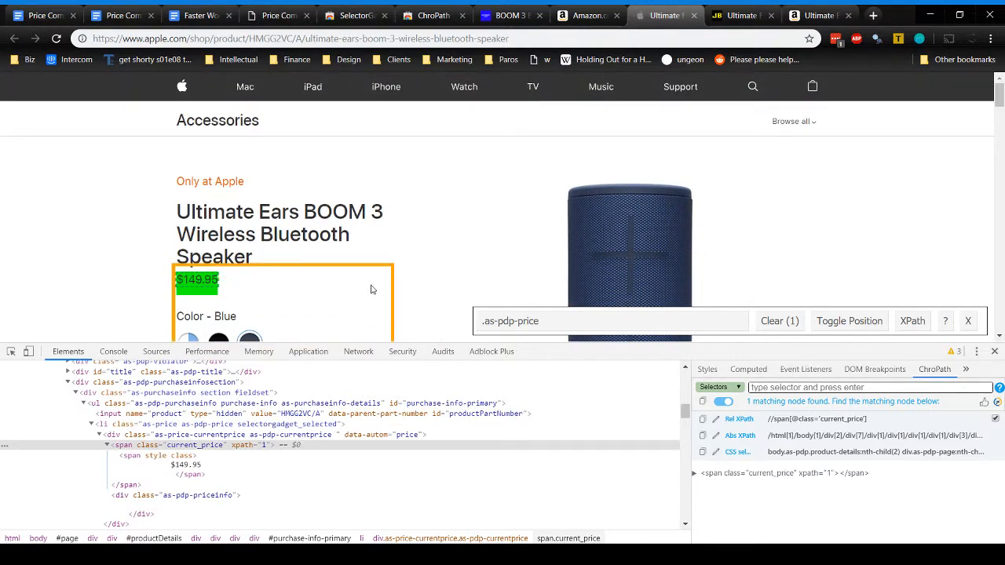
{"action": "scroll", "coordinate": [375, 279], "scroll_direction": "down", "scroll_amount": 10}
{"action": "scroll", "coordinate": [383, 272], "scroll_direction": "down", "scroll_amount": 20}
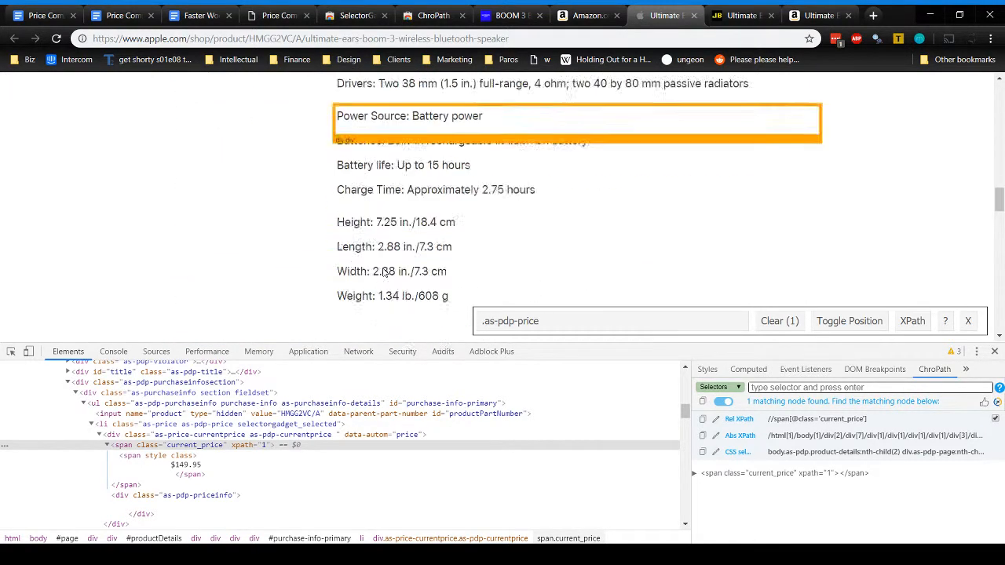
{"action": "scroll", "coordinate": [383, 275], "scroll_direction": "up", "scroll_amount": 1}
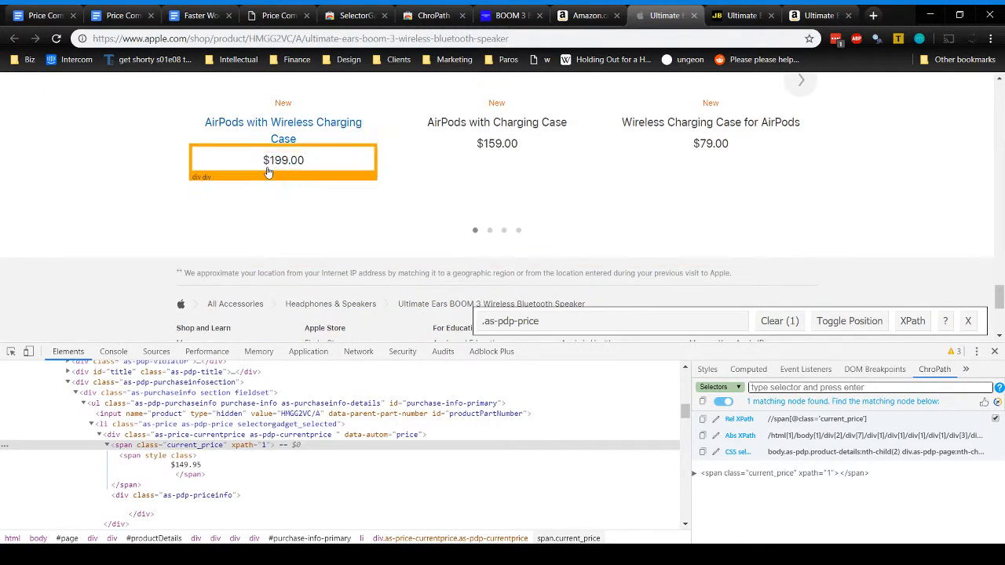
{"action": "scroll", "coordinate": [343, 186], "scroll_direction": "up", "scroll_amount": 2}
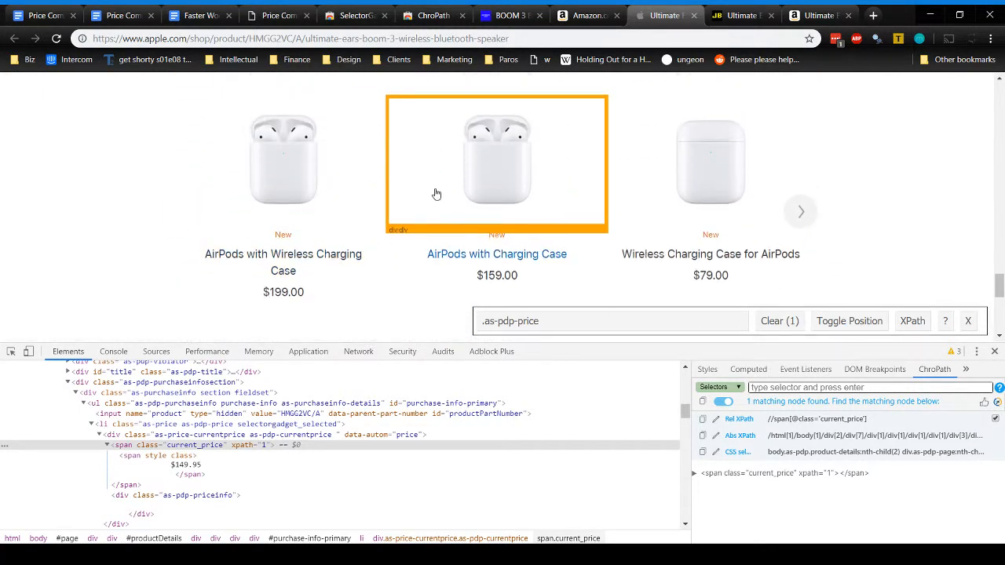
{"action": "scroll", "coordinate": [436, 193], "scroll_direction": "up", "scroll_amount": 15}
{"action": "scroll", "coordinate": [440, 212], "scroll_direction": "up", "scroll_amount": 2}
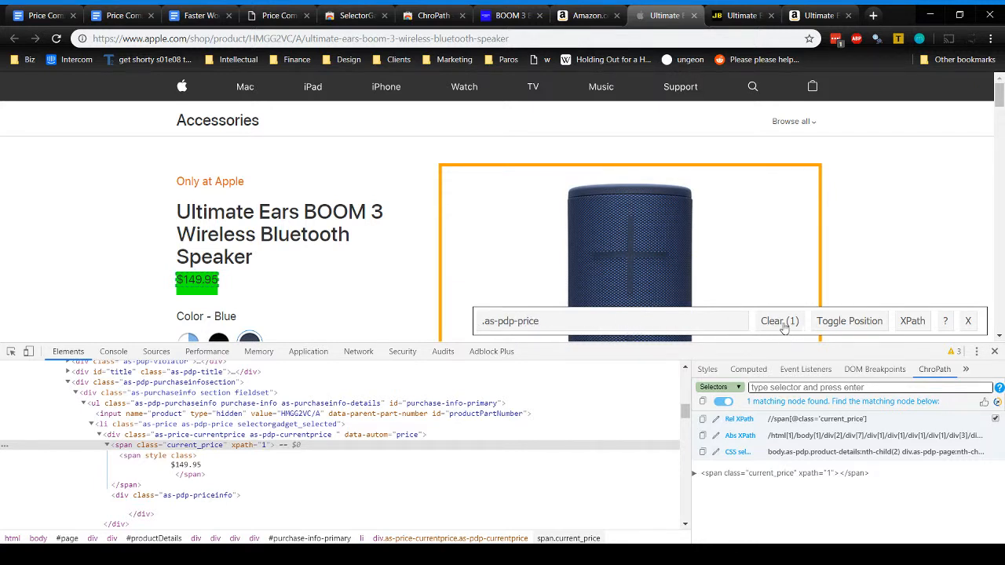
Inspect the price on the JB Hi-Fi BOOM 3 page and expand its amount regular span in the page markup.
{"action": "left_click", "coordinate": [742, 16]}
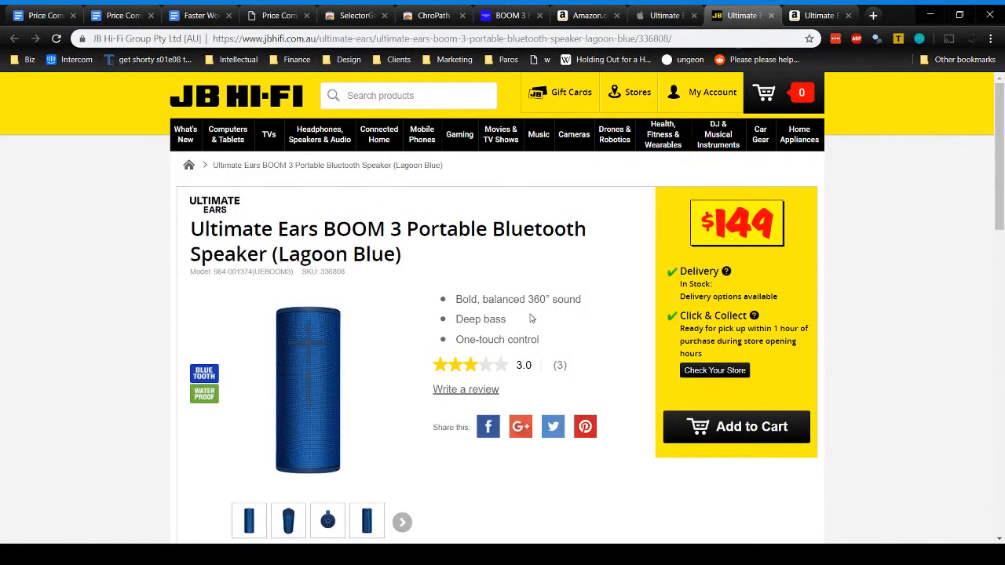
{"action": "scroll", "coordinate": [506, 299], "scroll_direction": "down", "scroll_amount": 4}
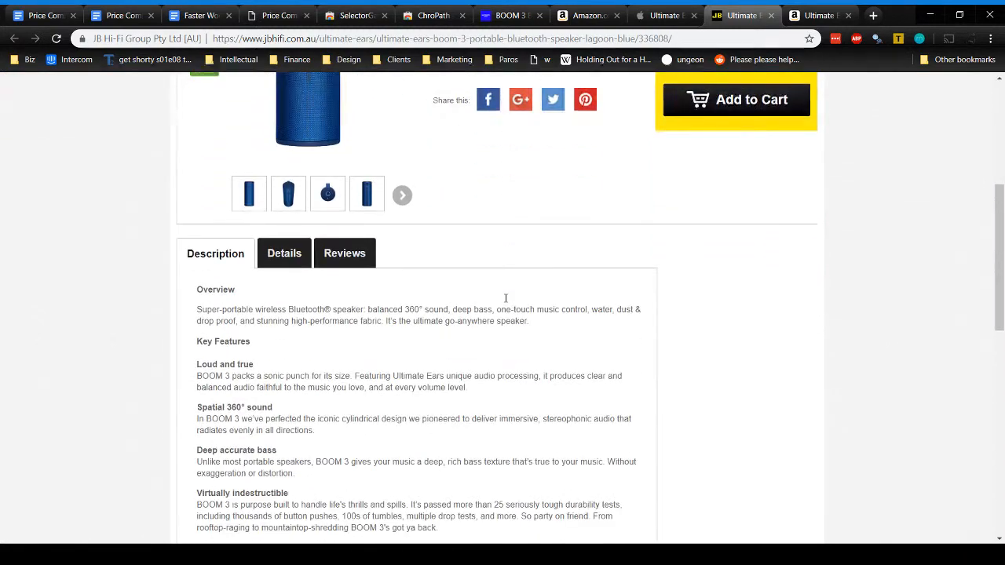
{"action": "scroll", "coordinate": [505, 298], "scroll_direction": "up", "scroll_amount": 4}
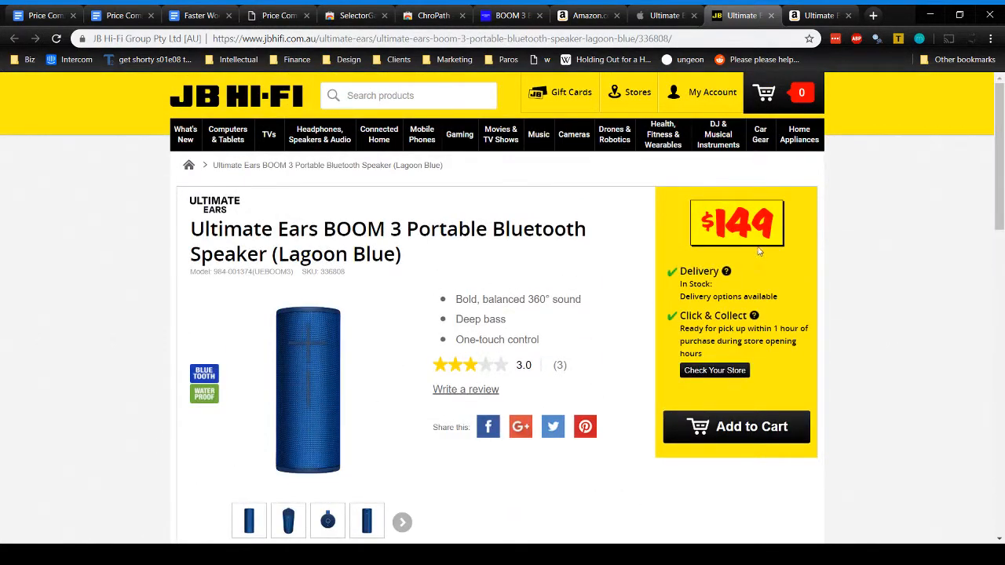
{"action": "key", "text": "ctrl+shift+i"}
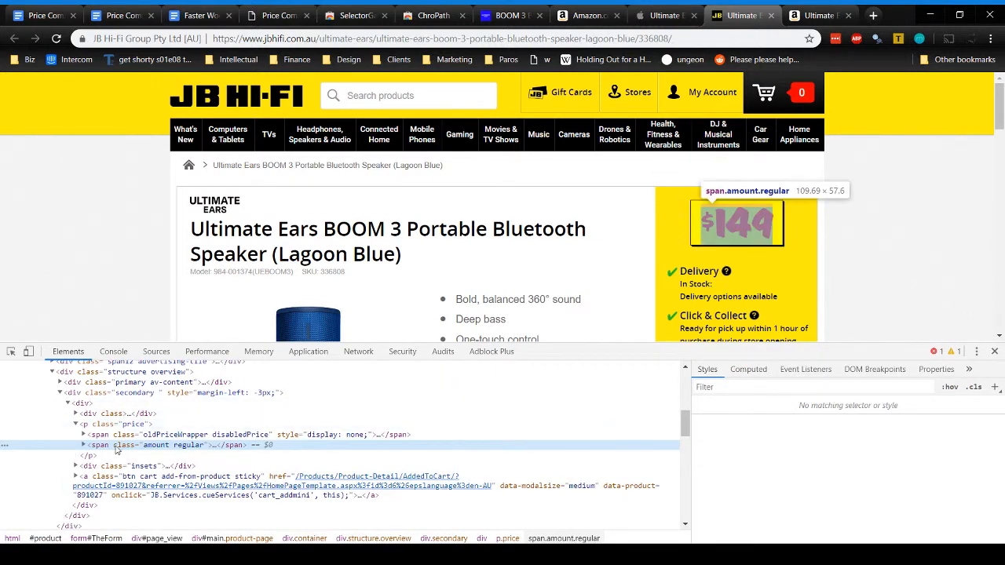
{"action": "left_click", "coordinate": [84, 445]}
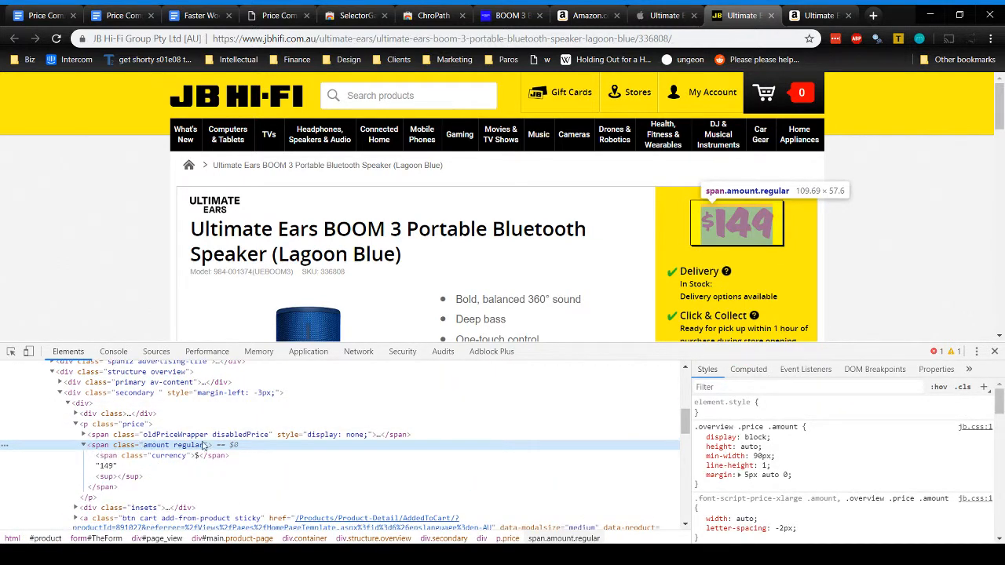
Show the ChroPath selectors for the JB Hi-Fi price span and for the enclosing paragraph with class price.
{"action": "left_click", "coordinate": [938, 370]}
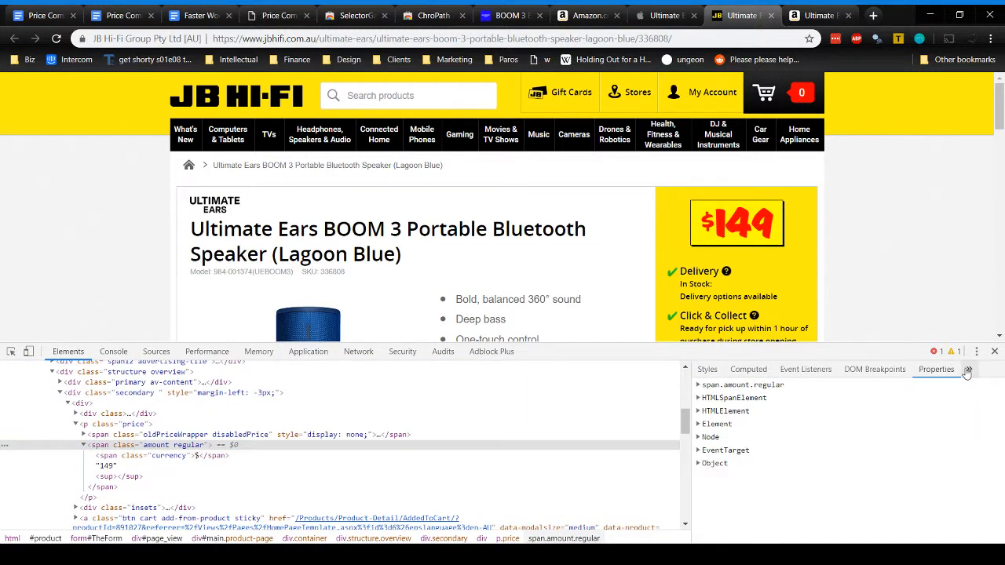
{"action": "left_click", "coordinate": [970, 376]}
{"action": "left_click", "coordinate": [970, 408]}
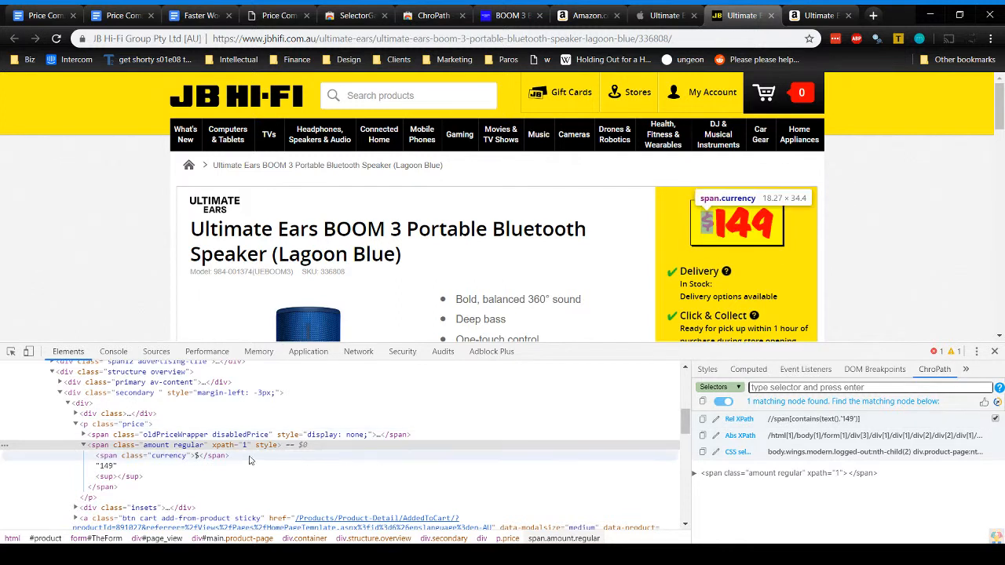
{"action": "left_click", "coordinate": [157, 429]}
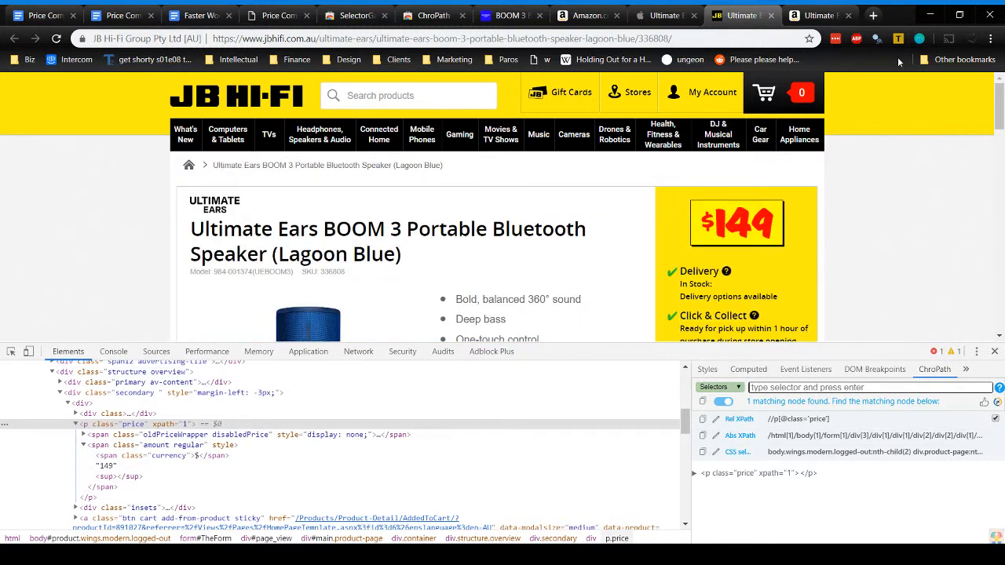
With SelectorGadget, replace the .regular selection with the block around the JB Hi-Fi price to generate .price, and view its XPath version.
{"action": "left_click", "coordinate": [876, 39]}
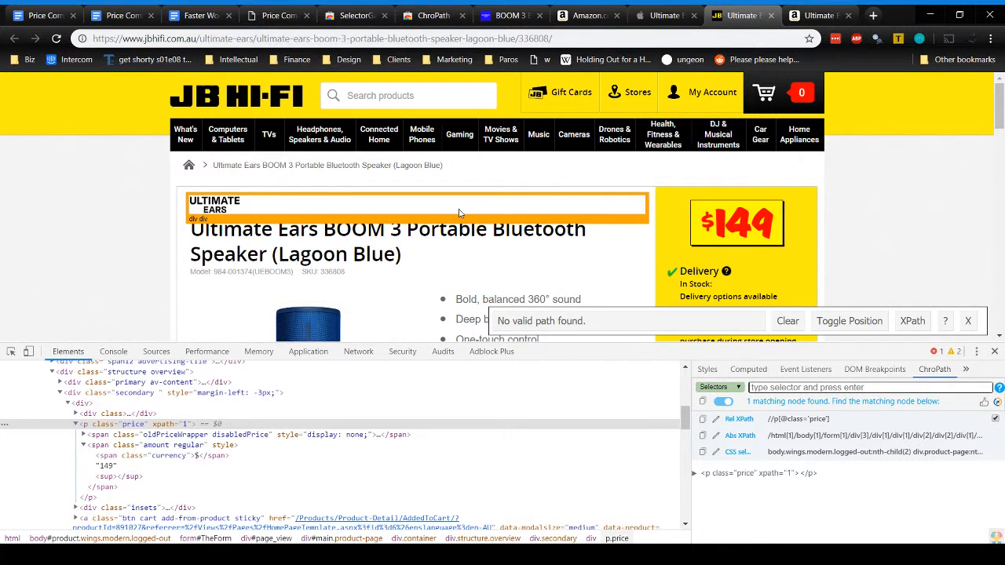
{"action": "left_click", "coordinate": [767, 222]}
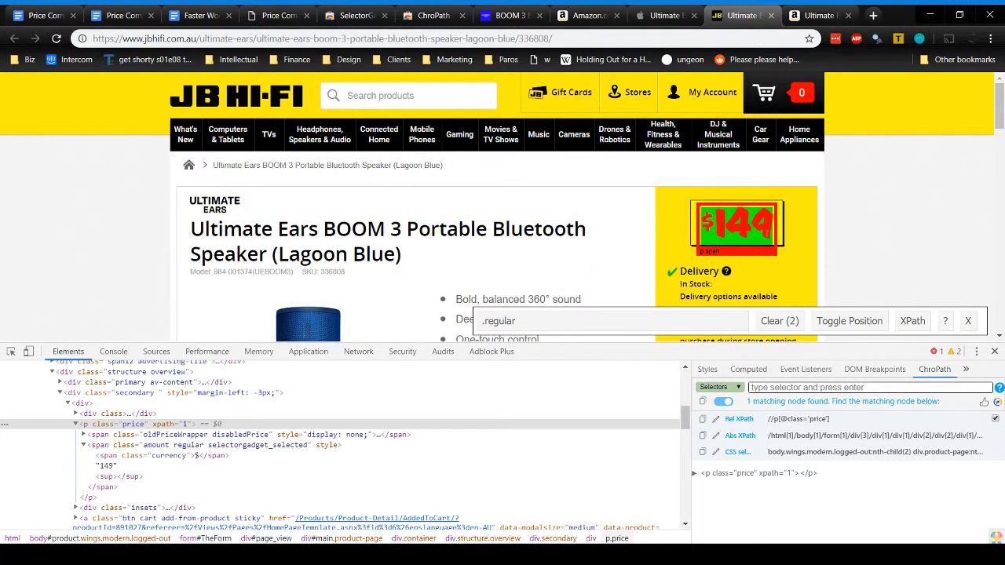
{"action": "left_click", "coordinate": [760, 240]}
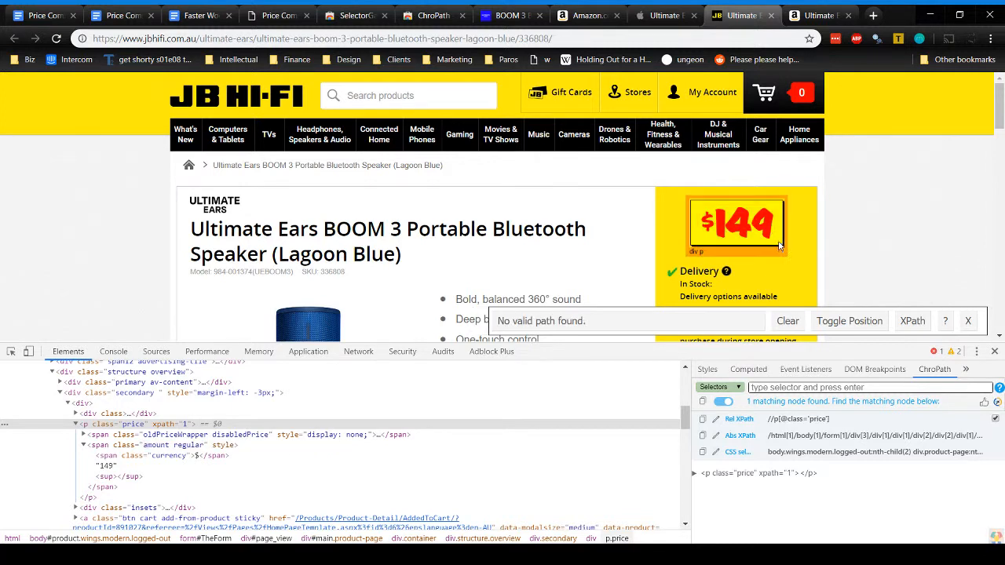
{"action": "left_click", "coordinate": [779, 245]}
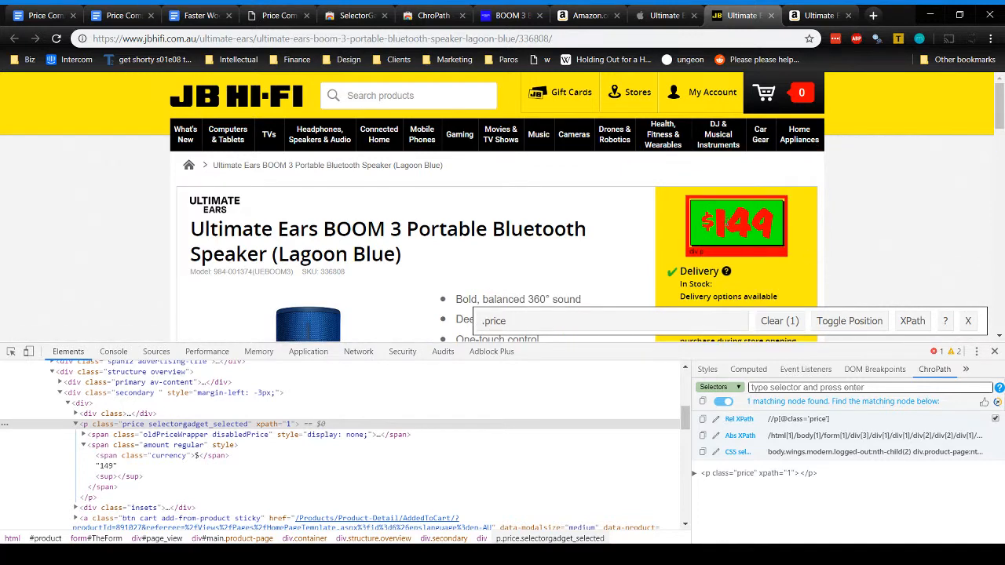
{"action": "left_click", "coordinate": [911, 310]}
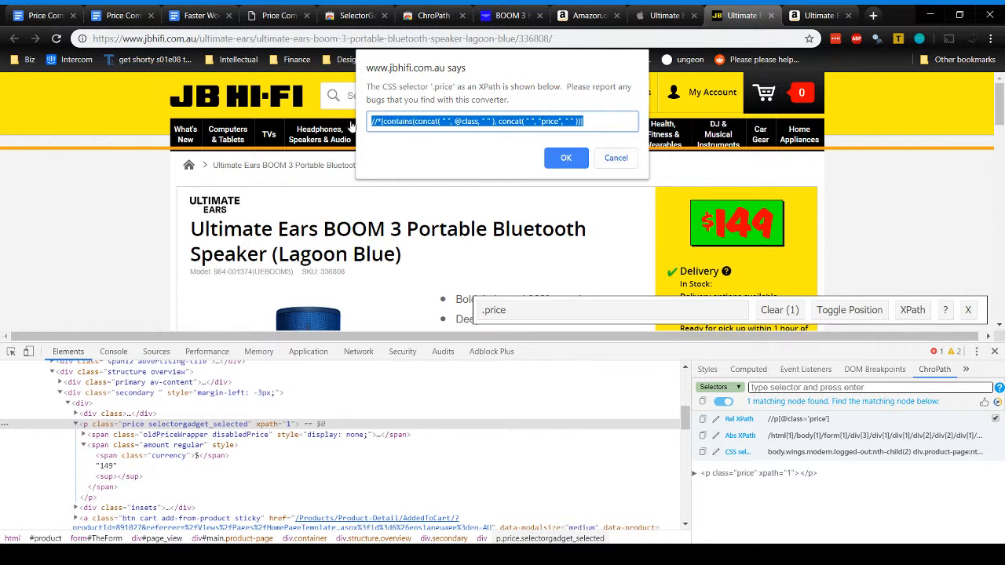
{"action": "left_click", "coordinate": [617, 159]}
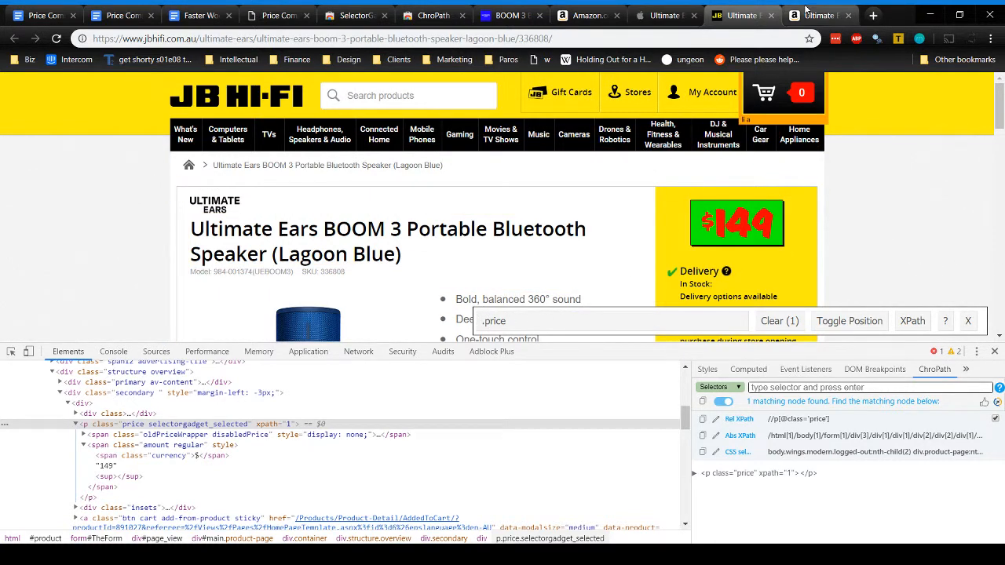
Look at the Amazon UK WONDERBOOM page and examine the full list of amazon.co.uk price selectors in the Price Comparison settings.
{"action": "left_click", "coordinate": [819, 15]}
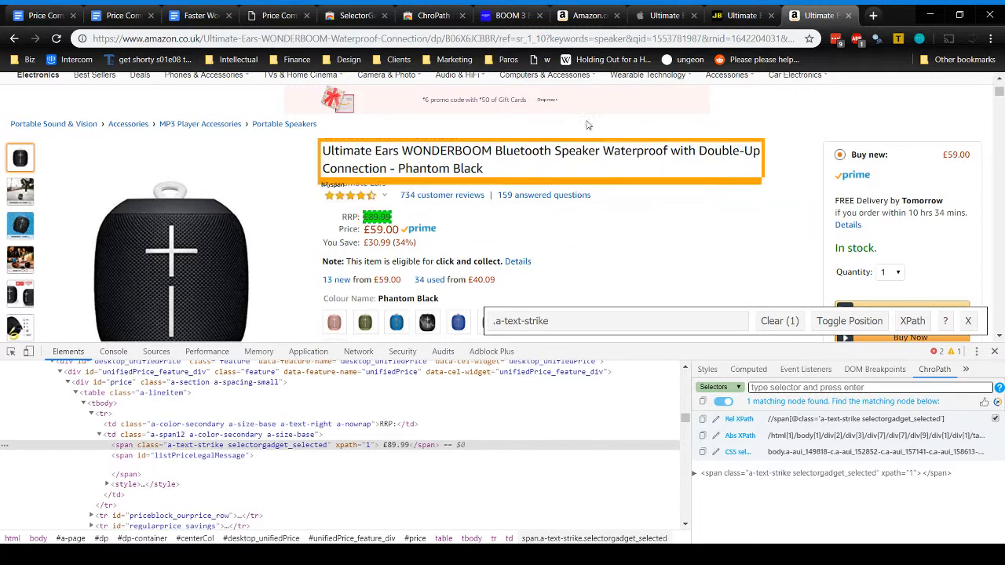
{"action": "left_click", "coordinate": [280, 16]}
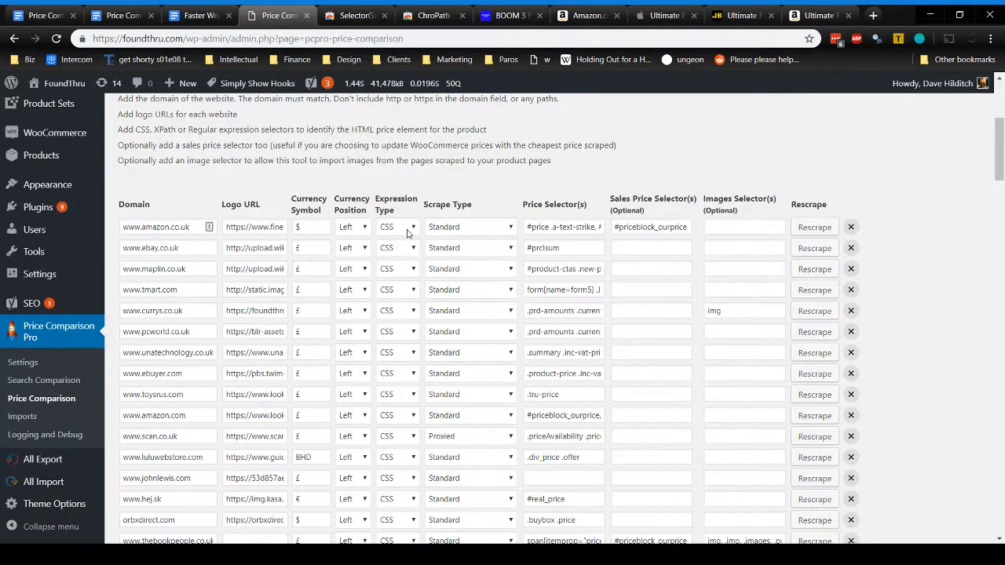
{"action": "left_click", "coordinate": [548, 227]}
{"action": "left_click_drag", "start_coordinate": [528, 226], "coordinate": [625, 225]}
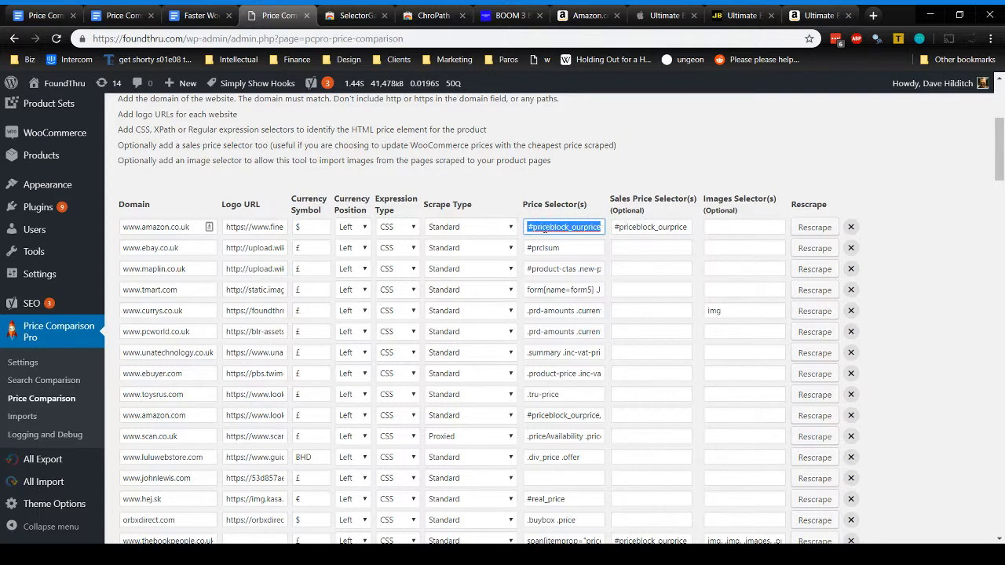
{"action": "left_click", "coordinate": [544, 228]}
{"action": "key", "text": "Left"}
{"action": "key", "text": "Left"}
{"action": "key", "text": "Left"}
{"action": "key", "text": "Left"}
{"action": "key", "text": "Left"}
{"action": "key", "text": "Left"}
{"action": "key", "text": "Left"}
{"action": "key", "text": "Left"}
{"action": "key", "text": "Left"}
{"action": "key", "text": "Left"}
{"action": "key", "text": "Left"}
{"action": "key", "text": "Left"}
{"action": "key", "text": "Left"}
{"action": "key", "text": "Left"}
{"action": "key", "text": "Left"}
{"action": "key", "text": "Left"}
{"action": "key", "text": "Left"}
{"action": "key", "text": "Left"}
{"action": "key", "text": "Left"}
{"action": "key", "text": "Left"}
{"action": "key", "text": "Delete"}
{"action": "key", "text": "Delete"}
{"action": "key", "text": "Delete"}
{"action": "key", "text": "Delete"}
{"action": "key", "text": "Delete"}
{"action": "key", "text": "Delete"}
{"action": "key", "text": "Delete"}
{"action": "key", "text": "Delete"}
{"action": "key", "text": "Delete"}
{"action": "key", "text": "Delete"}
{"action": "key", "text": "Delete"}
{"action": "key", "text": "Delete"}
{"action": "key", "text": "Delete"}
{"action": "key", "text": "Delete"}
{"action": "key", "text": "Delete"}
{"action": "key", "text": "Delete"}
{"action": "key", "text": "Delete"}
{"action": "key", "text": "Delete"}
{"action": "key", "text": "Delete"}
{"action": "key", "text": "Delete"}
{"action": "key", "text": "Delete"}
{"action": "key", "text": "Delete"}
{"action": "key", "text": "Delete"}
{"action": "key", "text": "ctrl+z"}
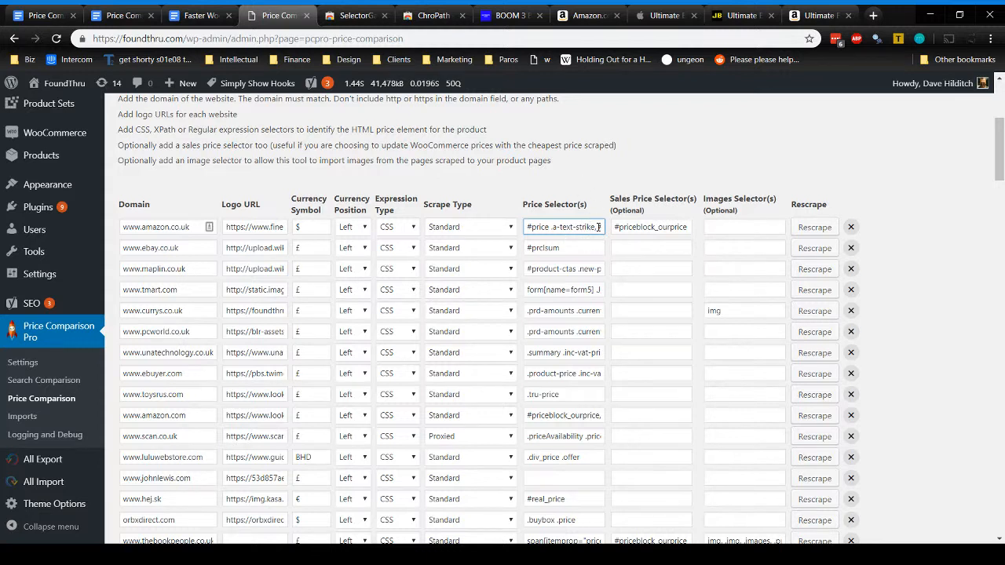
{"action": "key", "text": "ctrl+y"}
On the Amazon UK page, clear the SelectorGadget selection of the RRP and inspect its a-text-strike span with ChroPath.
{"action": "left_click", "coordinate": [834, 24]}
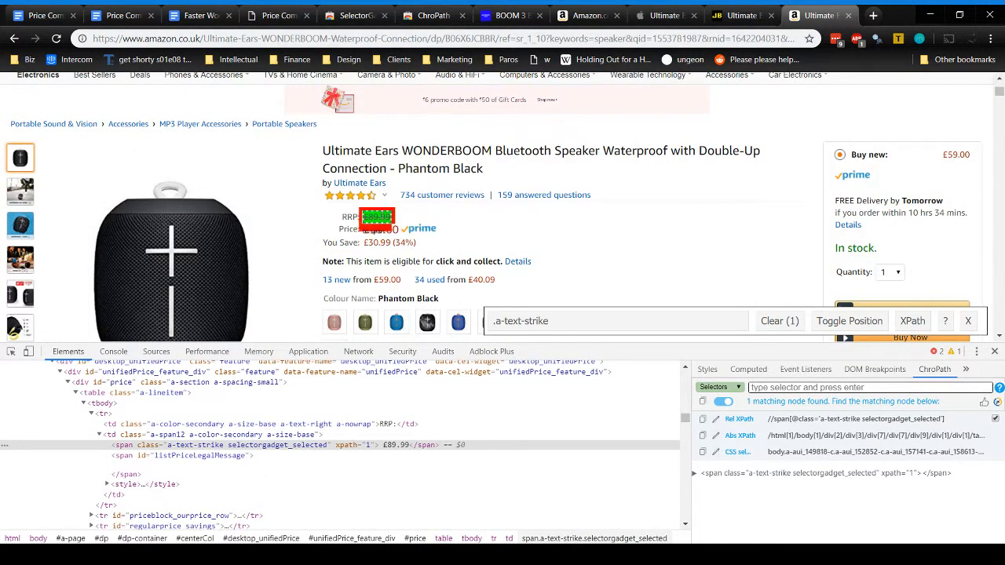
{"action": "left_click", "coordinate": [377, 217]}
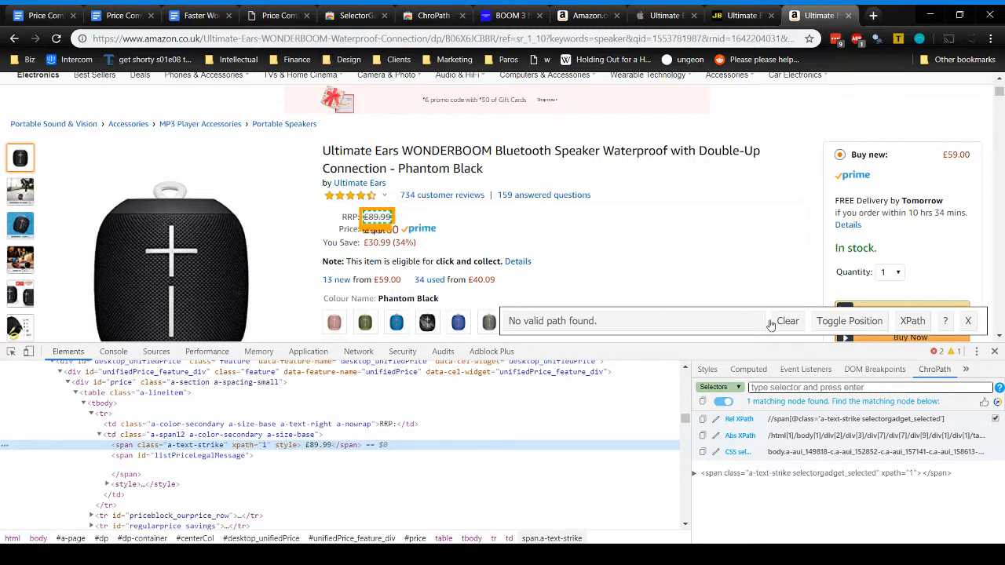
{"action": "left_click", "coordinate": [876, 38]}
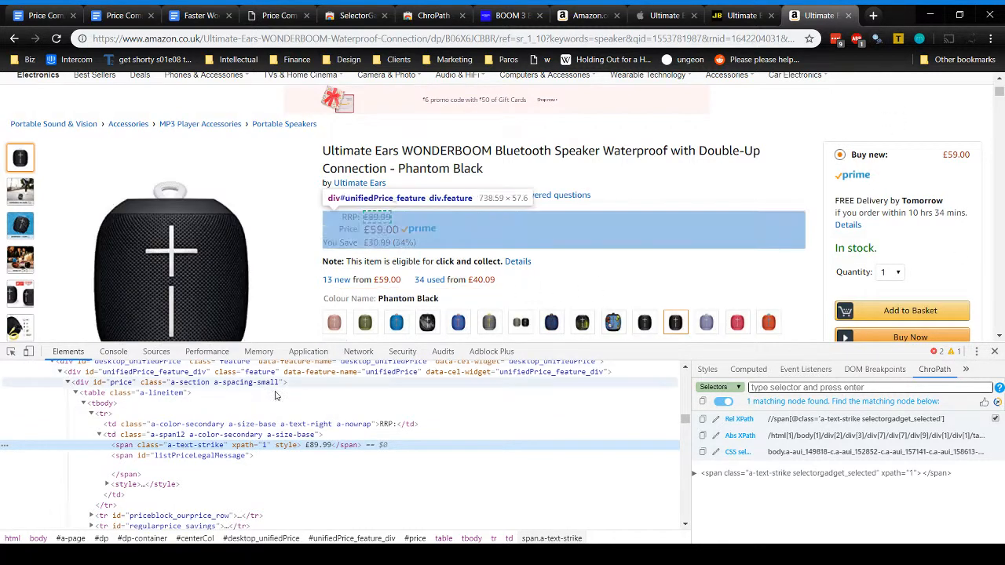
{"action": "left_click", "coordinate": [180, 434]}
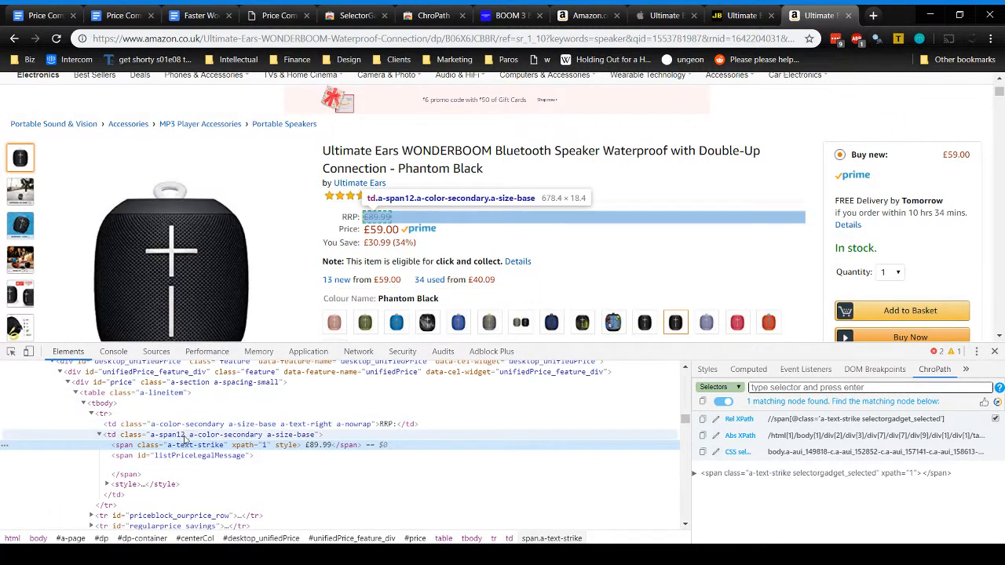
{"action": "left_click", "coordinate": [243, 445]}
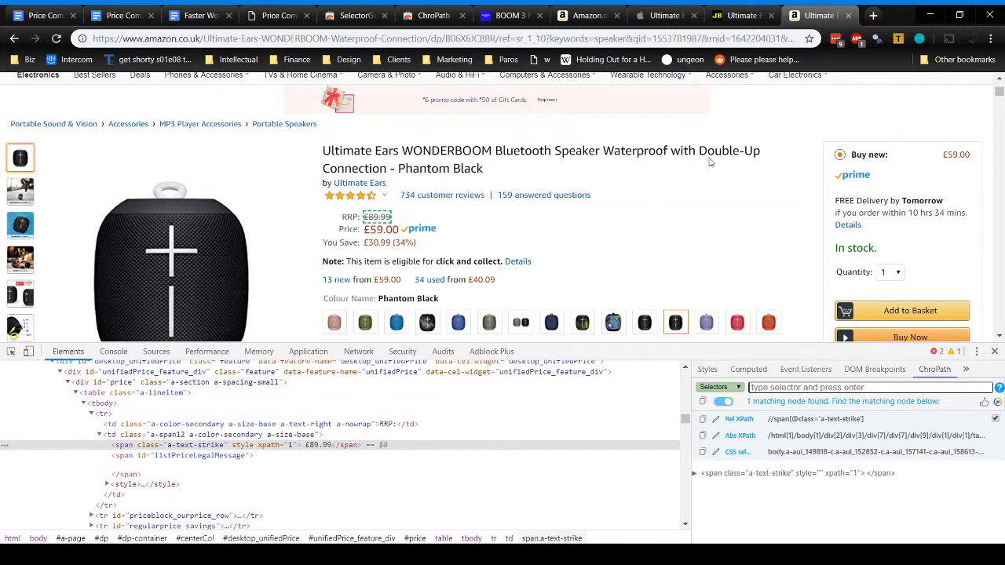
Restart SelectorGadget, pick the struck-through RRP to generate .a-text-strike, and select the generated selector text.
{"action": "left_click", "coordinate": [877, 41]}
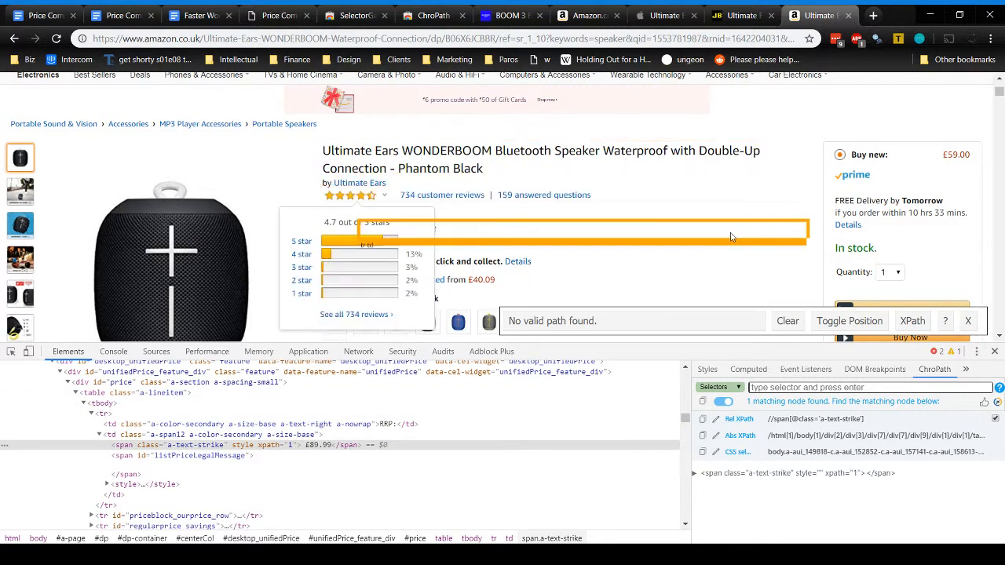
{"action": "left_click", "coordinate": [877, 41]}
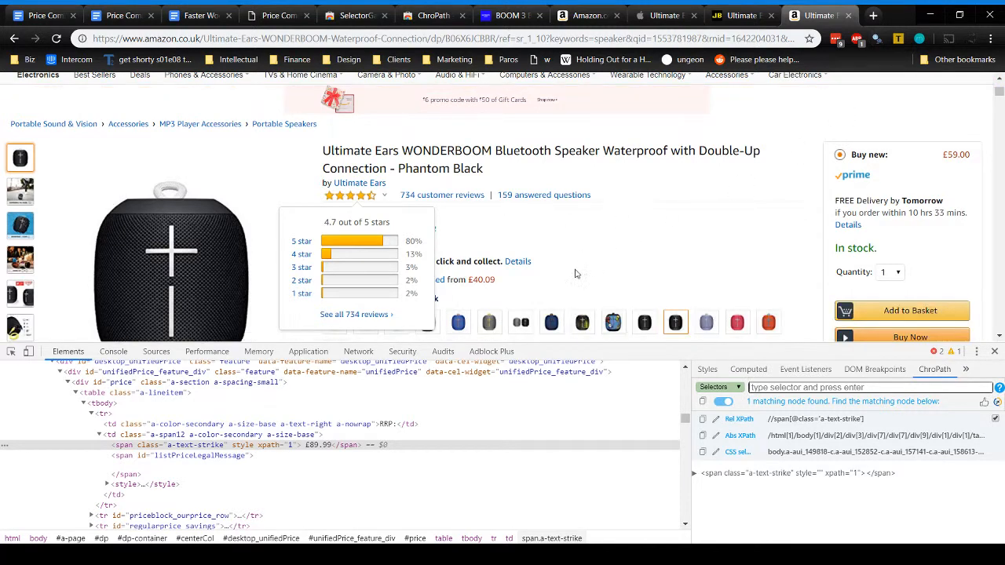
{"action": "left_click", "coordinate": [876, 41]}
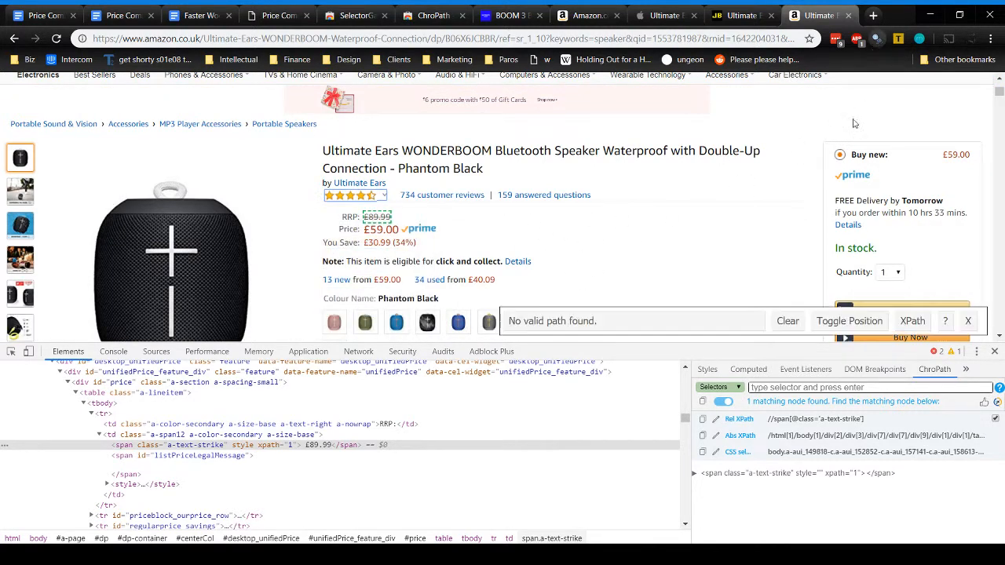
{"action": "left_click", "coordinate": [379, 217]}
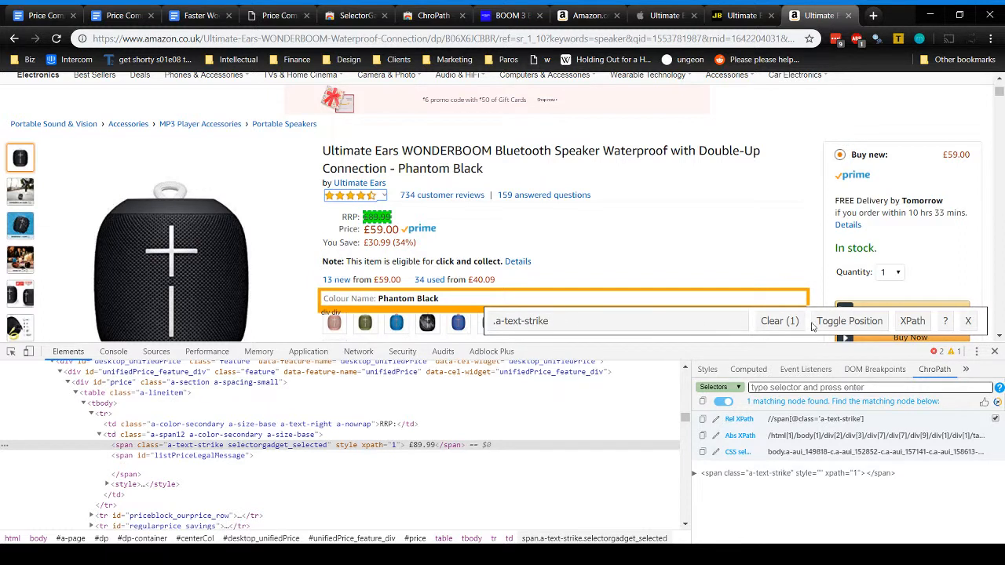
{"action": "left_click", "coordinate": [532, 327]}
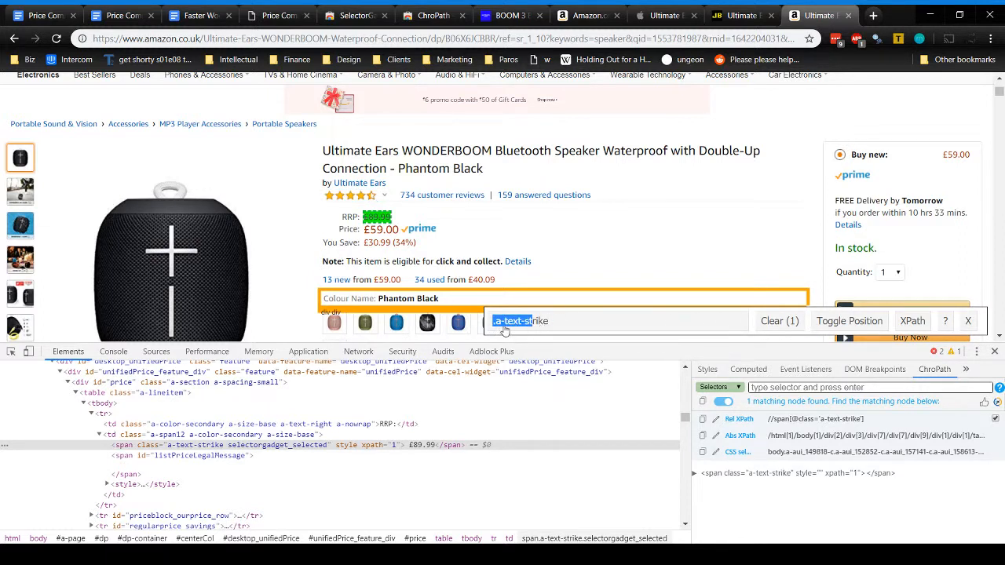
{"action": "left_click", "coordinate": [534, 330]}
{"action": "left_click", "coordinate": [524, 327]}
{"action": "left_click", "coordinate": [514, 327]}
{"action": "triple_click", "coordinate": [514, 327]}
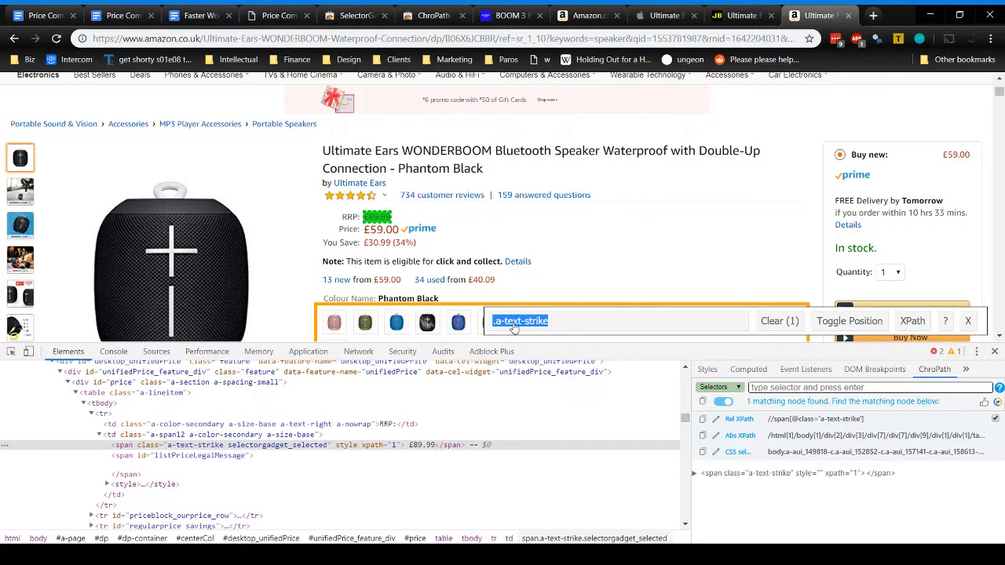
Review the amazon.co.uk regular price selectors against its sales price selector #priceblock_ourprice in the Price Comparison settings.
{"action": "left_click", "coordinate": [309, 17]}
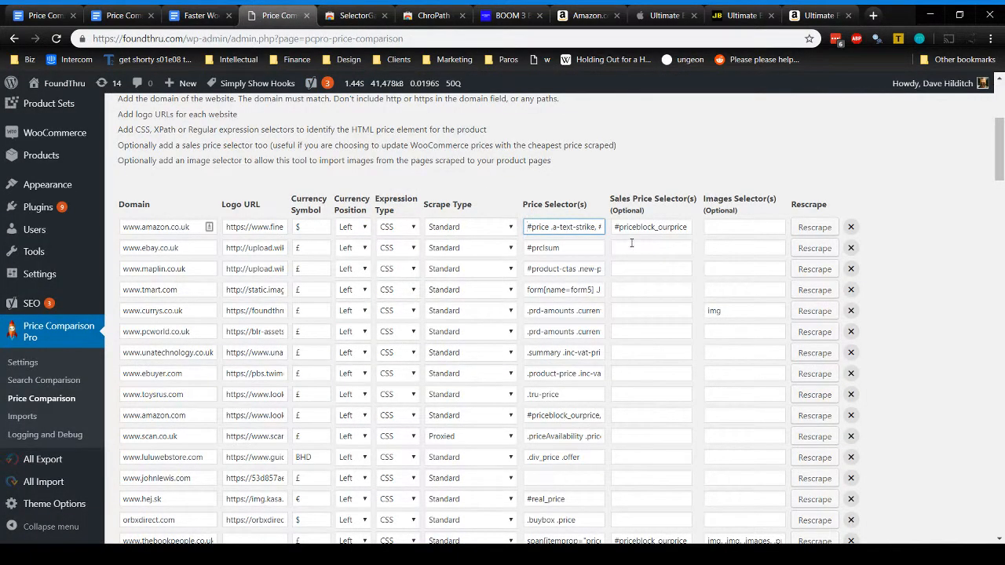
{"action": "key", "text": "ctrl+a"}
{"action": "left_click", "coordinate": [576, 226]}
{"action": "type", "text": "#priceblock_ourprice"}
{"action": "key", "text": "ctrl+Left"}
{"action": "key", "text": "ctrl+Left"}
{"action": "key", "text": "ctrl+Left"}
{"action": "key", "text": "ctrl+Left"}
{"action": "key", "text": "ctrl+Left"}
{"action": "key", "text": "ctrl+Left"}
{"action": "left_click", "coordinate": [594, 222]}
{"action": "type", "text": ","}
{"action": "left_click_drag", "start_coordinate": [594, 226], "coordinate": [672, 226]}
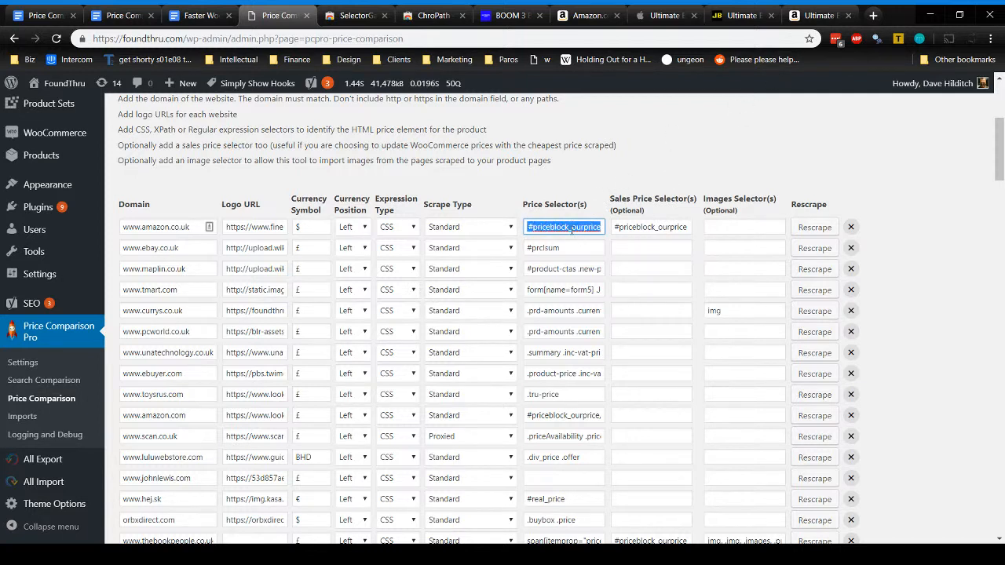
{"action": "left_click", "coordinate": [644, 227]}
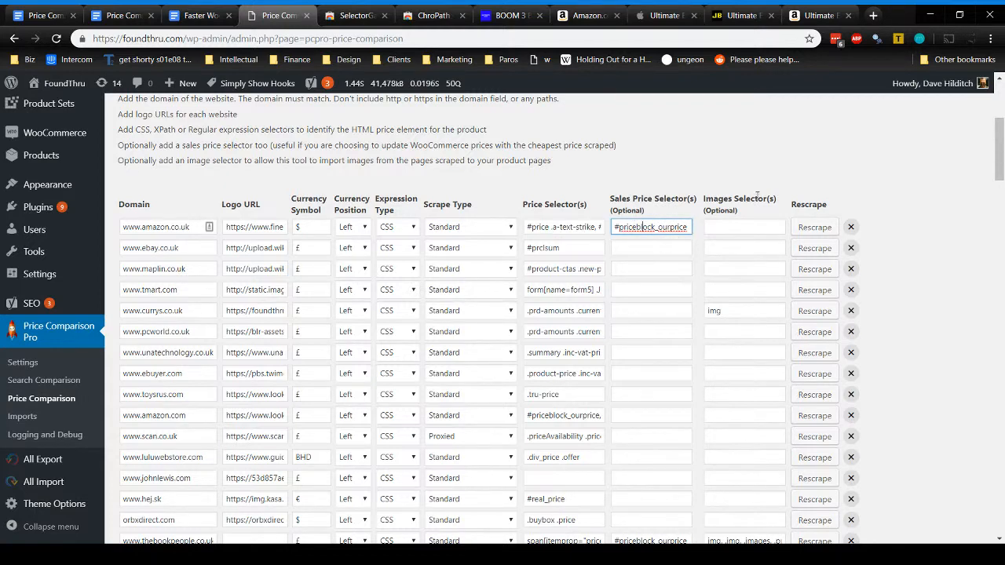
Check ChroPath's matching node result for the Amazon UK RRP span and switch to Firefox with the ChroPath add-on page.
{"action": "left_click", "coordinate": [820, 15]}
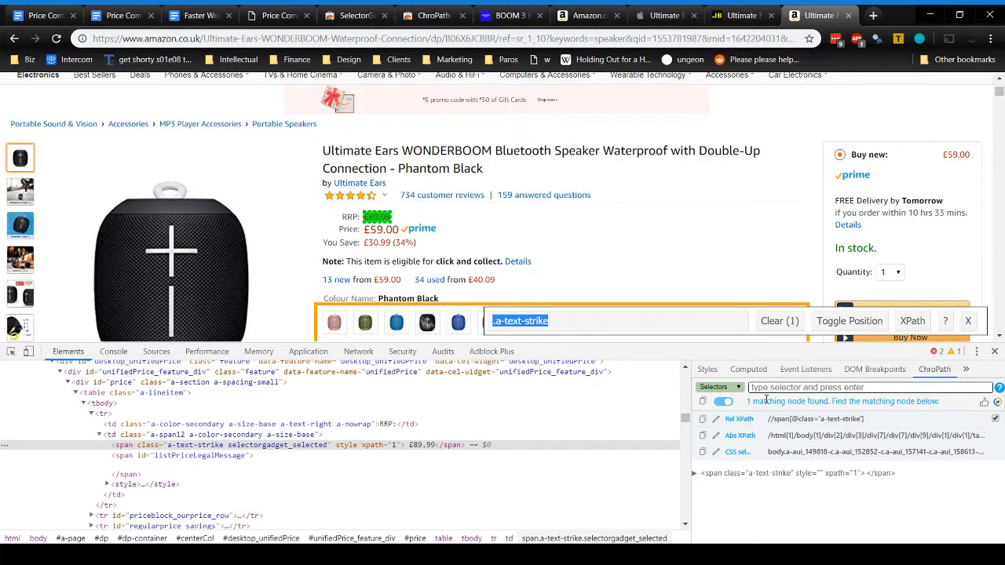
{"action": "left_click_drag", "start_coordinate": [750, 401], "coordinate": [828, 402]}
{"action": "left_click", "coordinate": [957, 405]}
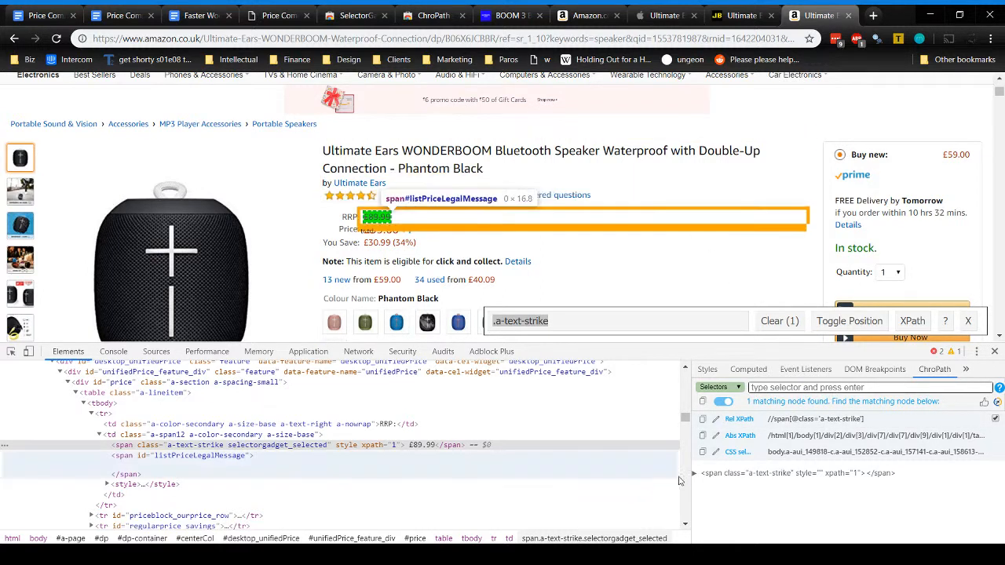
{"action": "key", "text": "alt+Tab"}
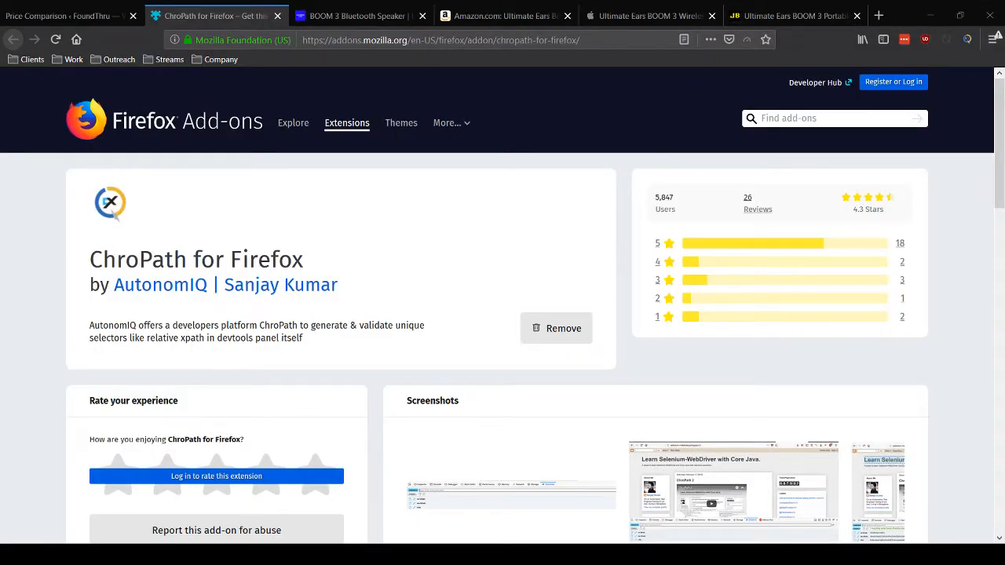
On the Ultimate Ears BOOM 3 page, inspect the price element and review its selectors and matching node result in ChroPath.
{"action": "left_click", "coordinate": [357, 15]}
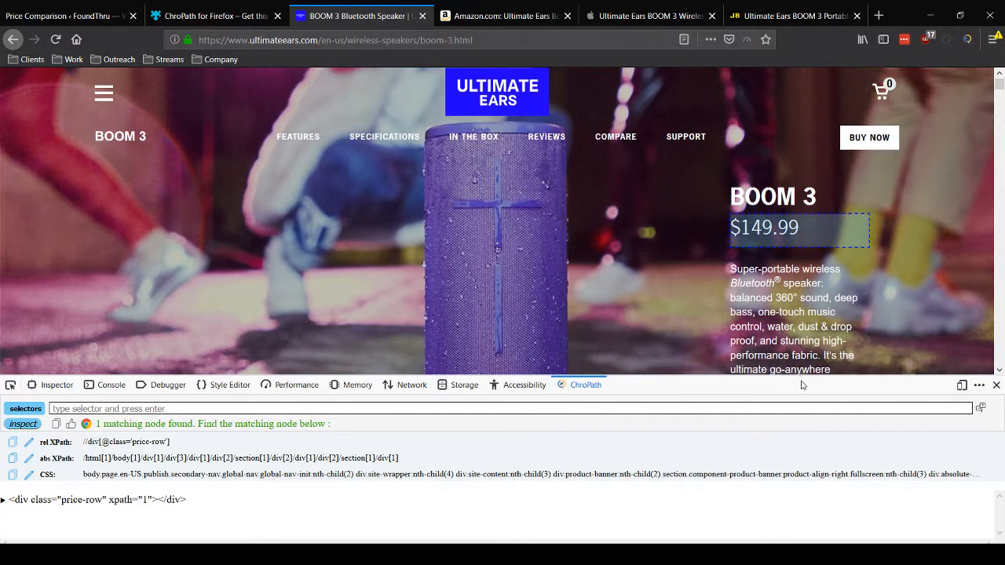
{"action": "left_click", "coordinate": [812, 366]}
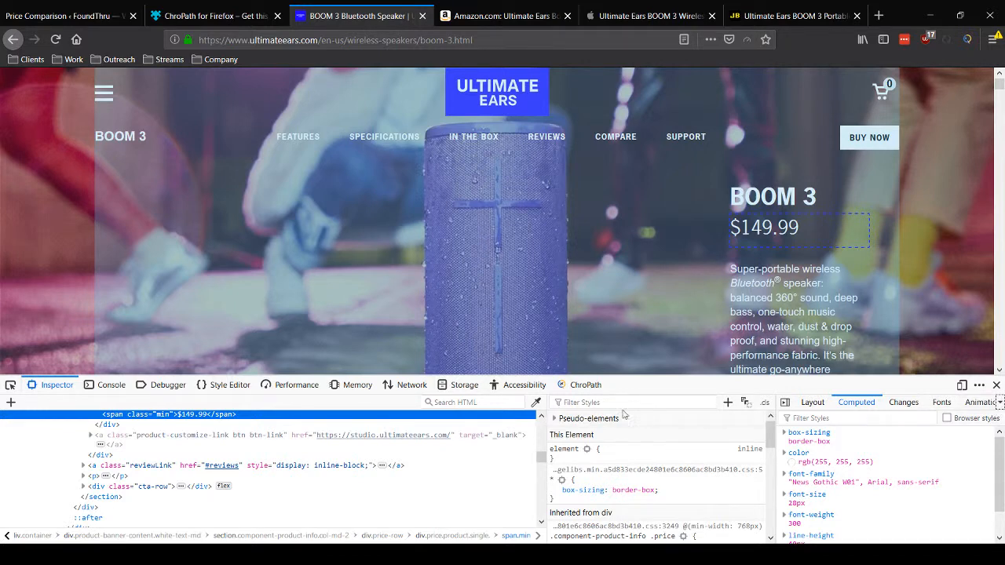
{"action": "left_click", "coordinate": [585, 386]}
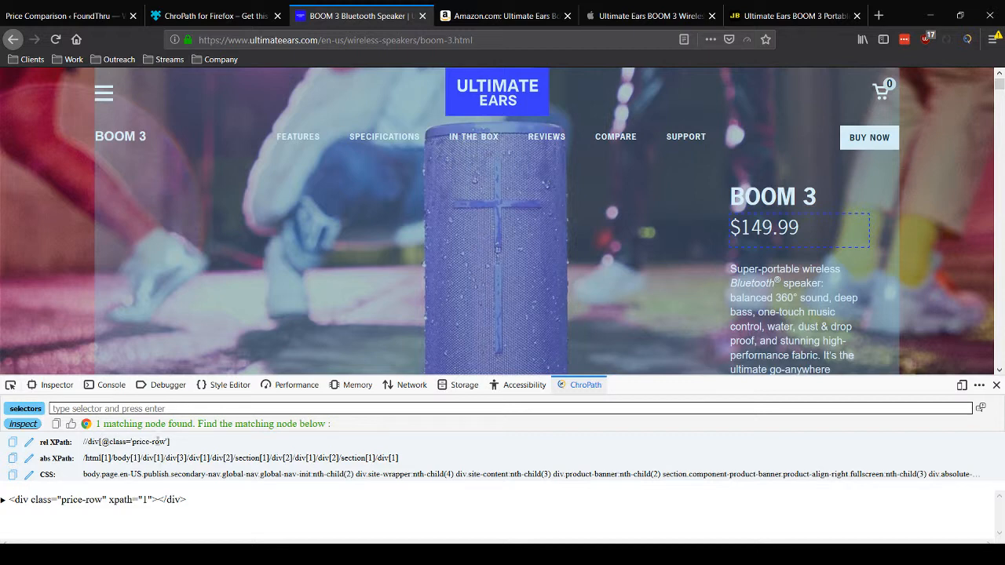
{"action": "left_click_drag", "start_coordinate": [103, 424], "coordinate": [193, 424]}
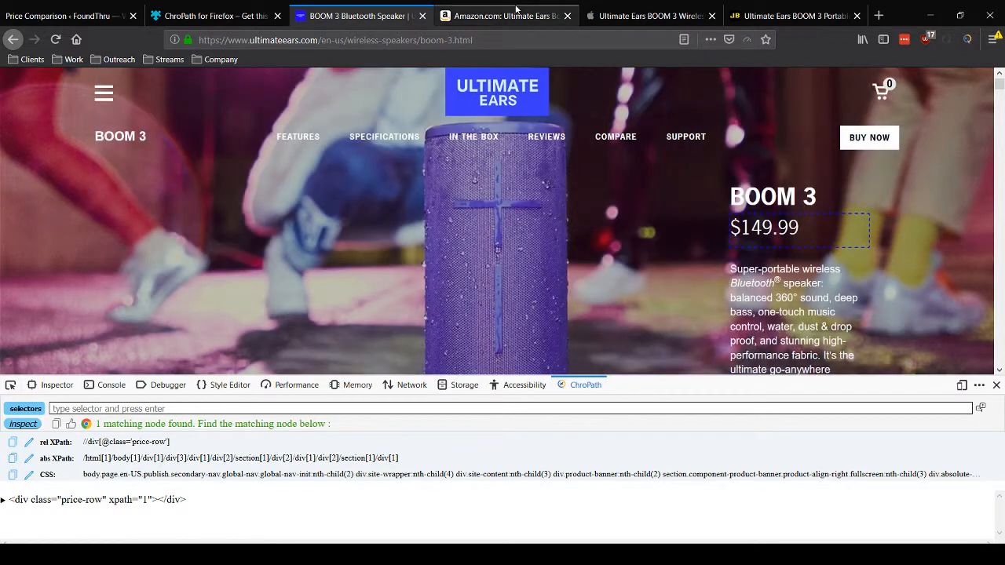
On the Amazon.com BOOM 3 page, inspect the priceblock_ourprice span and review its XPath and CSS selectors in ChroPath.
{"action": "left_click", "coordinate": [503, 16]}
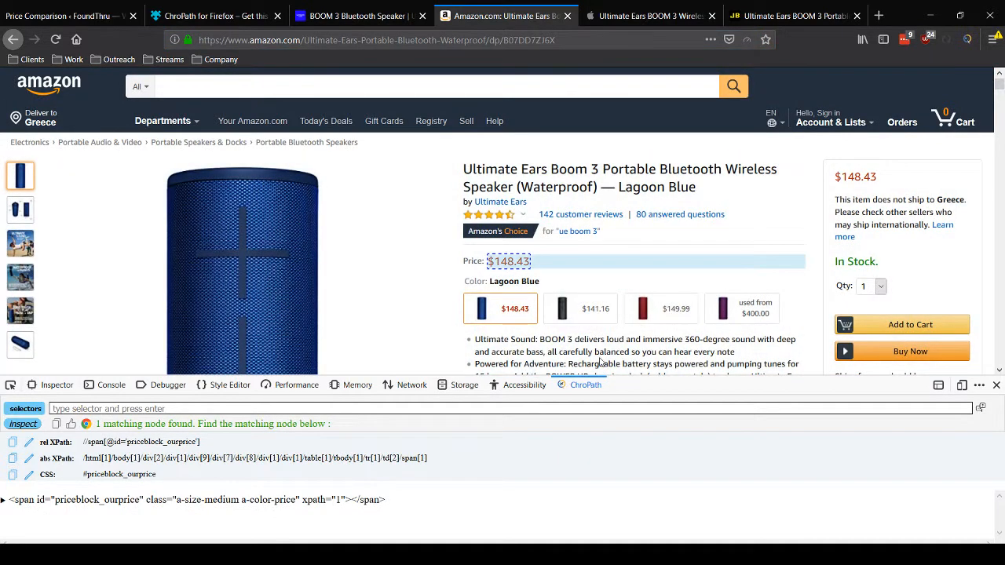
{"action": "key", "text": "ctrl+shift+c"}
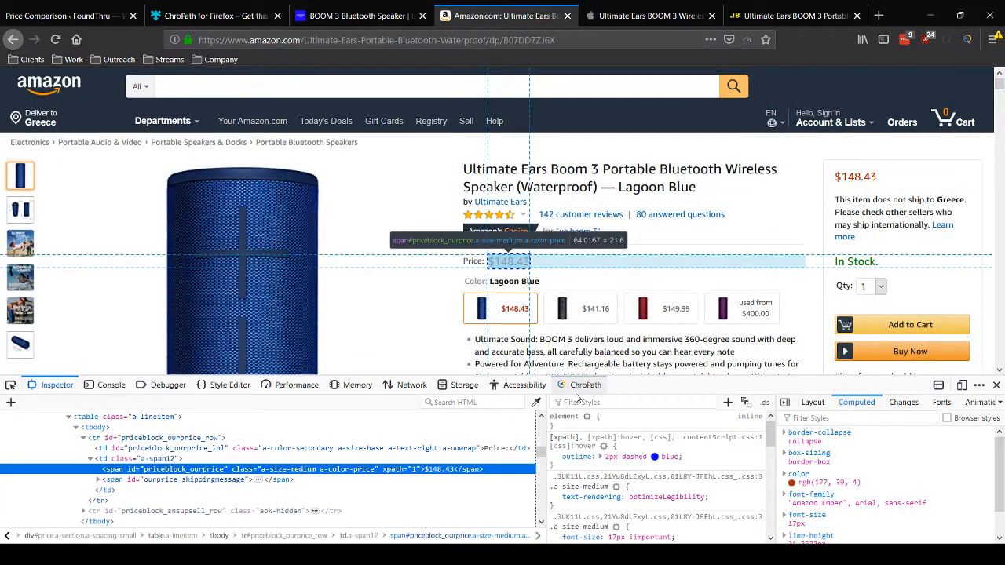
{"action": "left_click", "coordinate": [573, 389]}
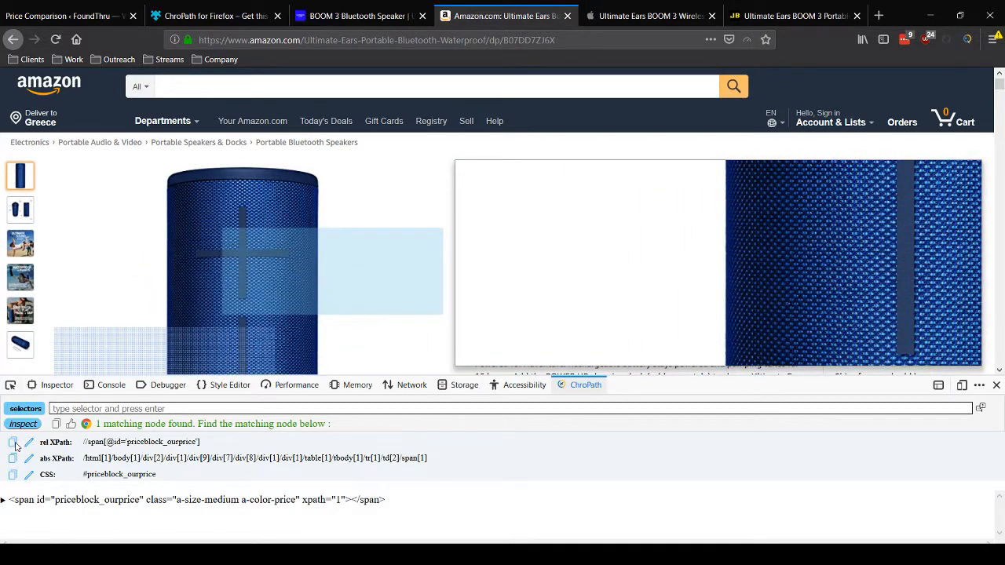
On the Apple BOOM 3 page, select the current_price span in the page markup and check the selectors ChroPath offers.
{"action": "left_click", "coordinate": [652, 16]}
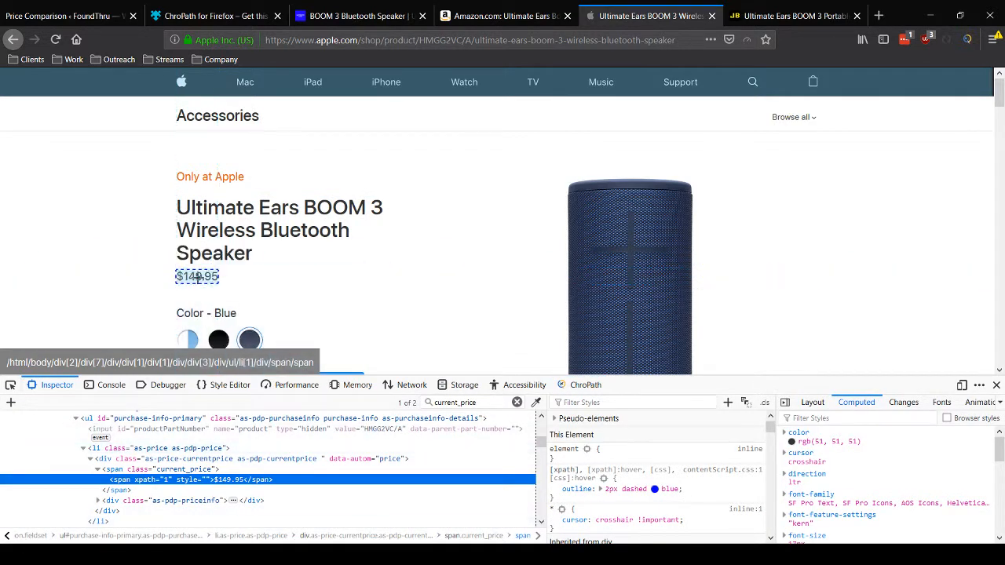
{"action": "left_click", "coordinate": [587, 385]}
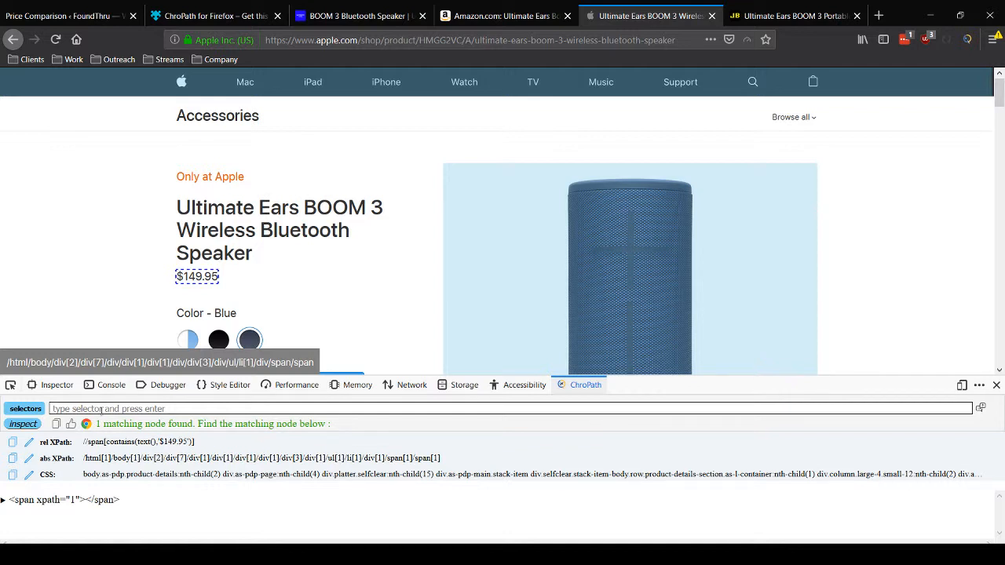
{"action": "left_click", "coordinate": [55, 384]}
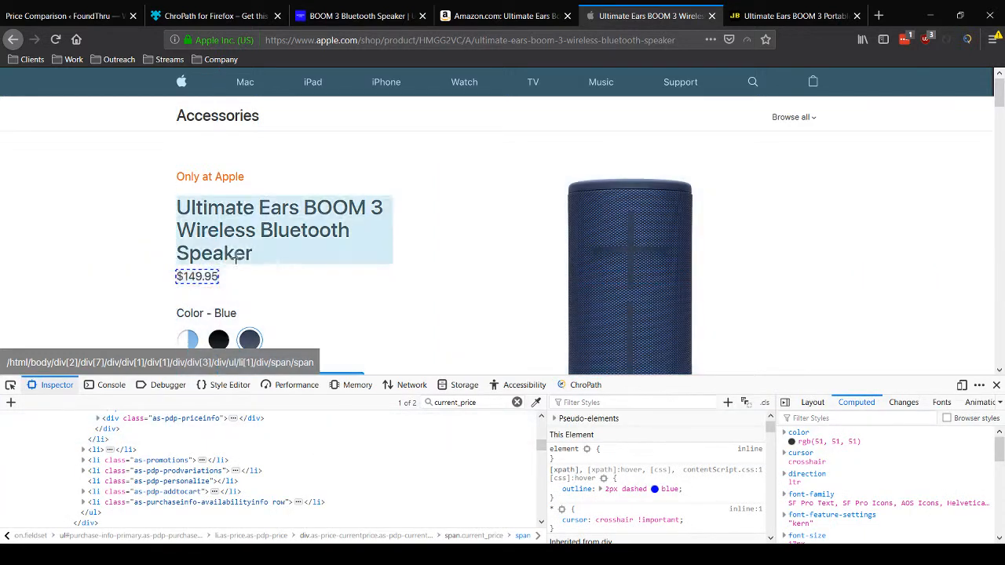
{"action": "scroll", "coordinate": [254, 408], "scroll_direction": "up", "scroll_amount": 3}
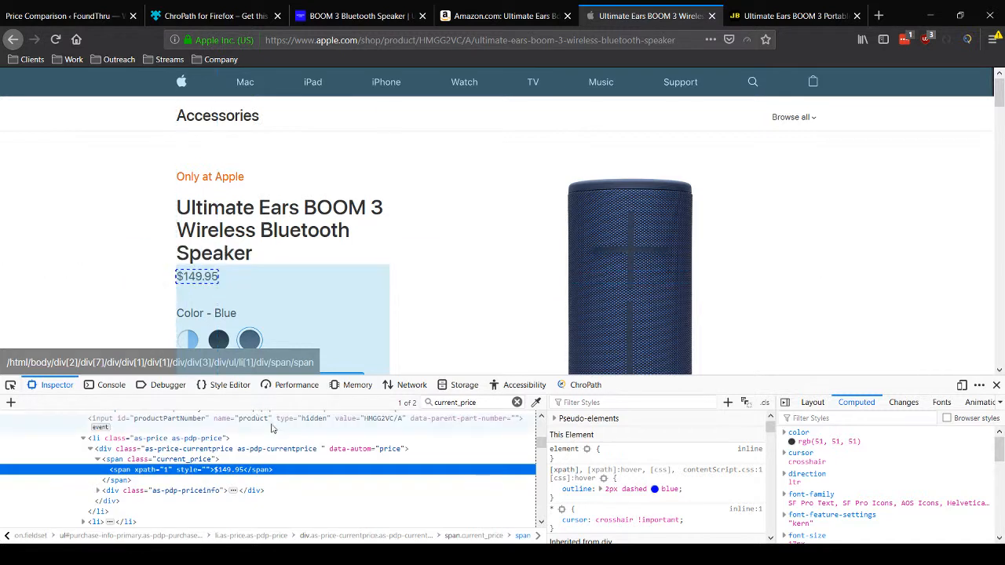
{"action": "left_click", "coordinate": [181, 462]}
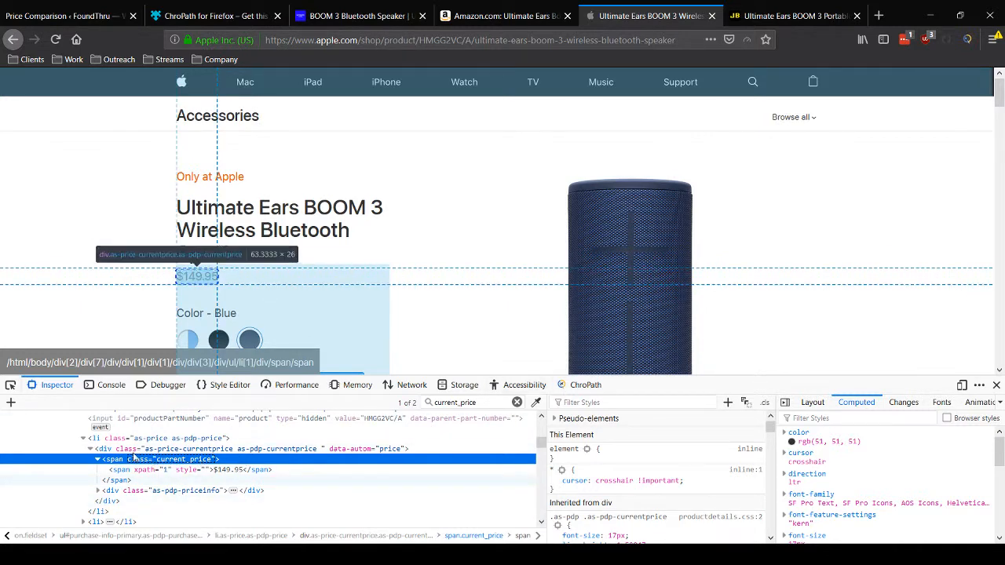
{"action": "left_click", "coordinate": [581, 386]}
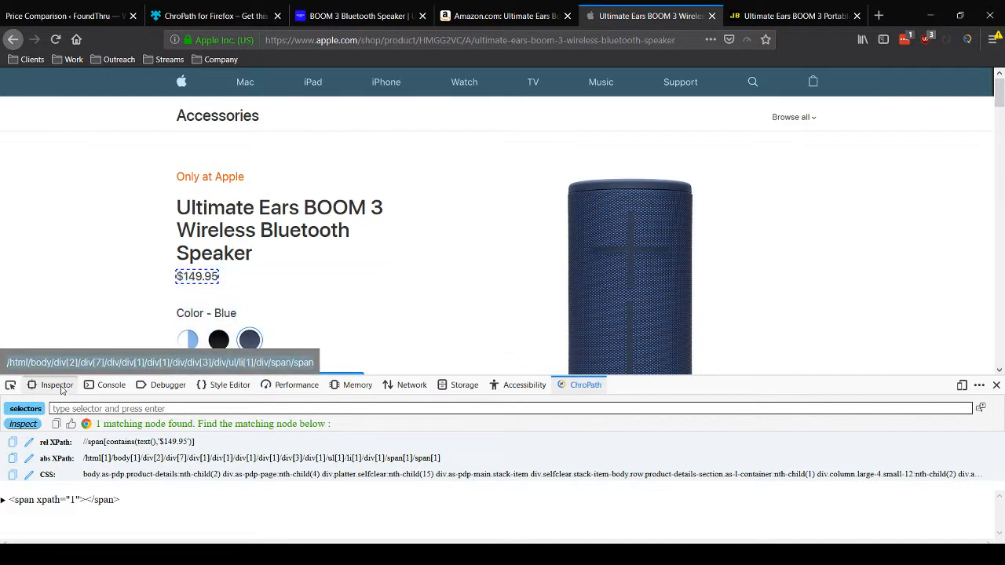
Compare the nested Apple price span with its current_price span and as-price-currentprice div in the markup, and return to ChroPath's selectors.
{"action": "left_click", "coordinate": [57, 385]}
{"action": "left_click", "coordinate": [200, 470]}
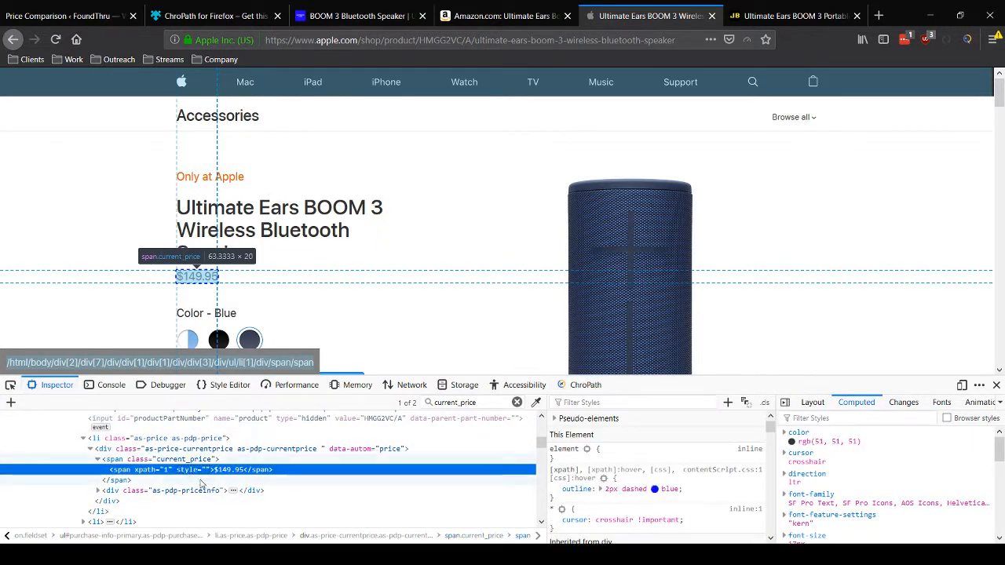
{"action": "left_click", "coordinate": [156, 481]}
{"action": "left_click", "coordinate": [166, 469]}
{"action": "left_click", "coordinate": [168, 461]}
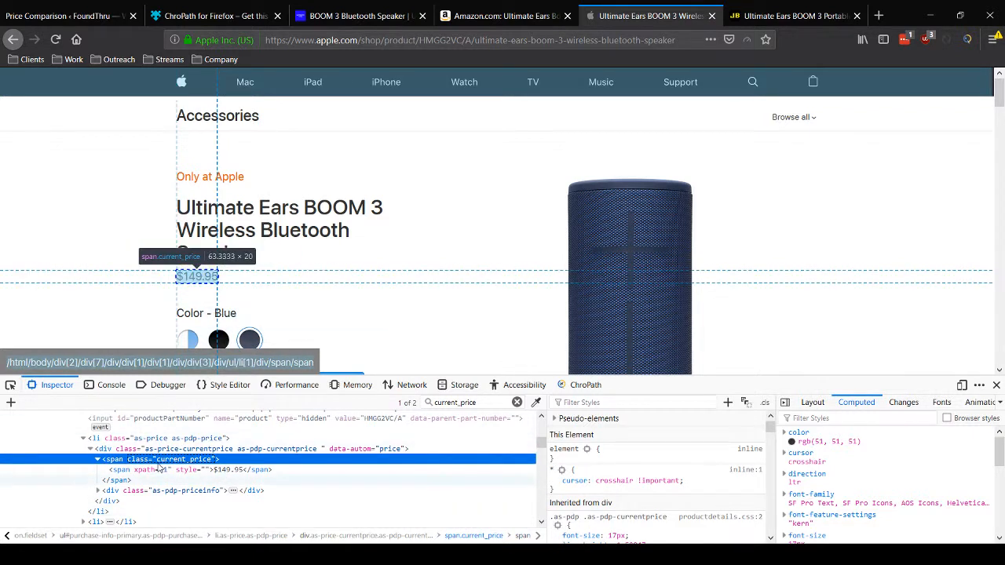
{"action": "left_click", "coordinate": [202, 449]}
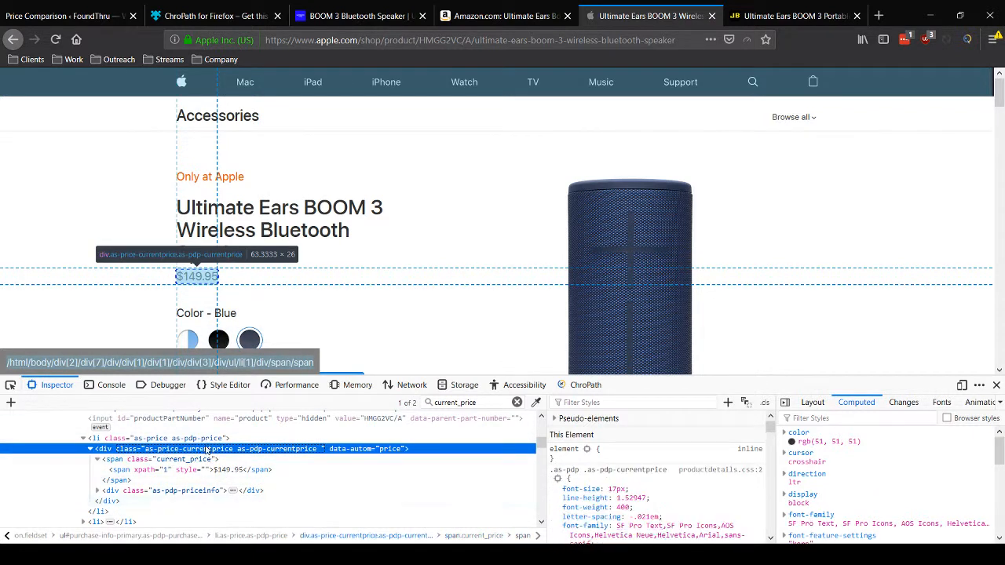
{"action": "left_click", "coordinate": [208, 460]}
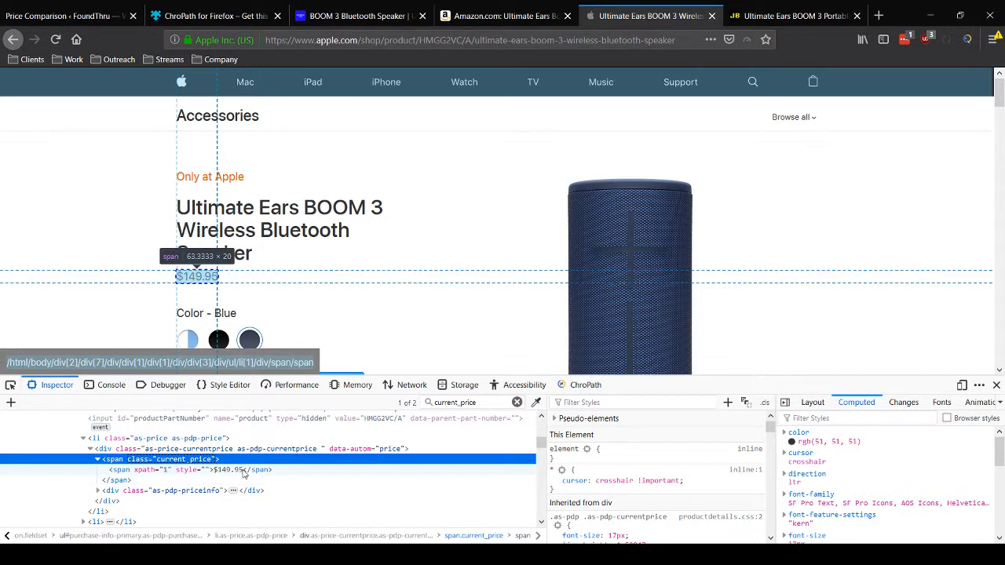
{"action": "left_click", "coordinate": [243, 469]}
{"action": "left_click", "coordinate": [585, 385]}
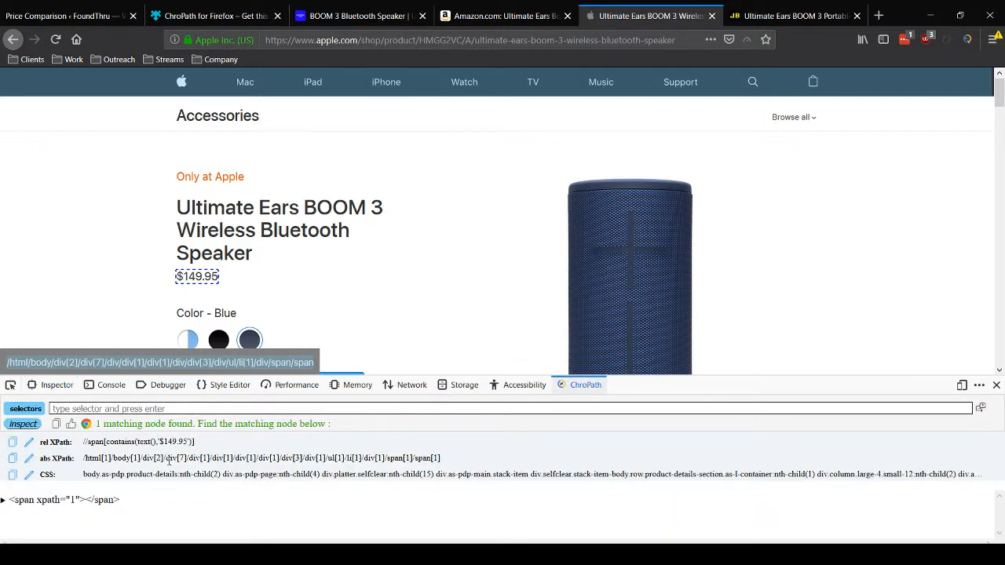
Highlight the Apple price's relative XPath and use ChroPath's inspect mode to pick the price on the page again.
{"action": "left_click_drag", "start_coordinate": [83, 442], "coordinate": [208, 446]}
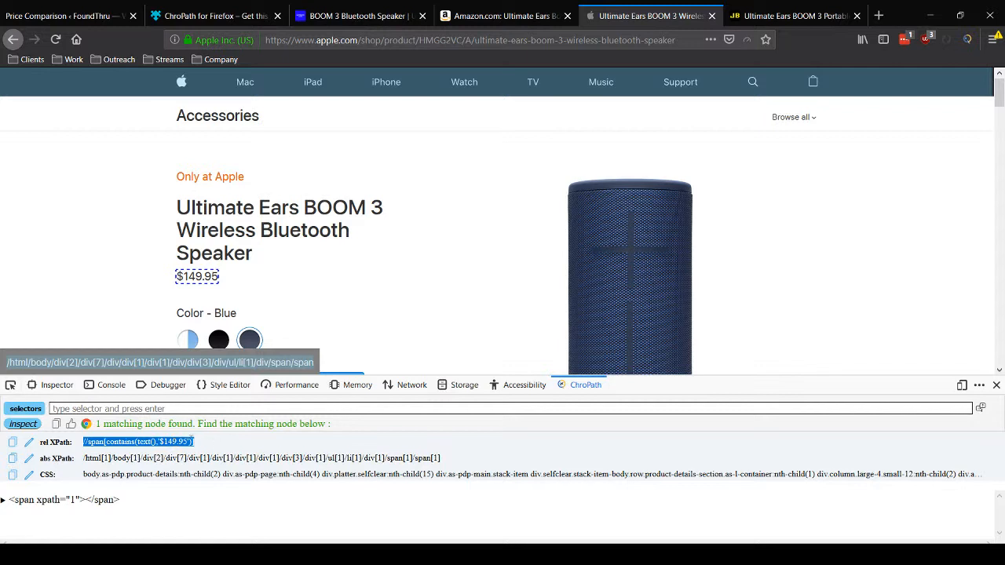
{"action": "left_click", "coordinate": [28, 424]}
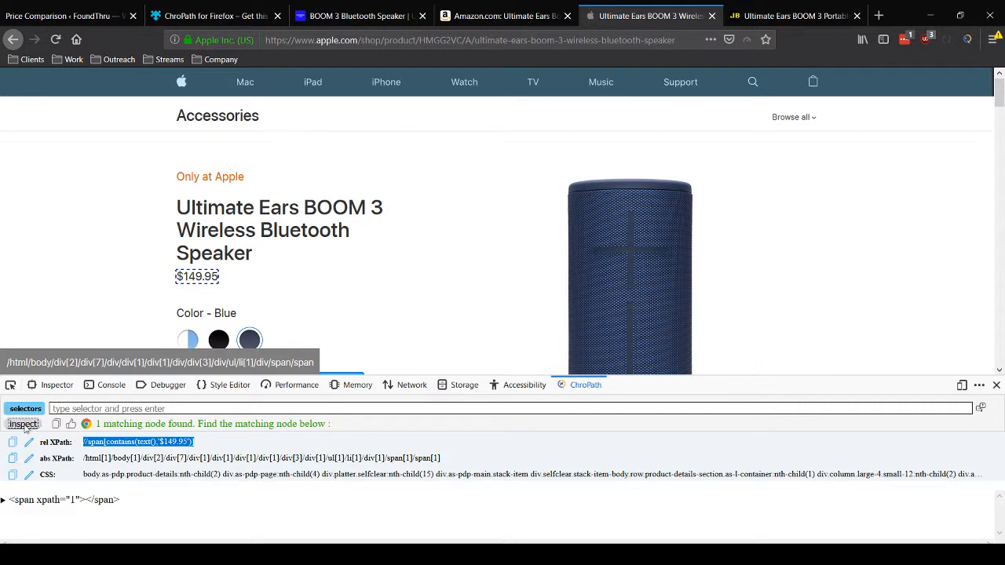
{"action": "left_click", "coordinate": [30, 426]}
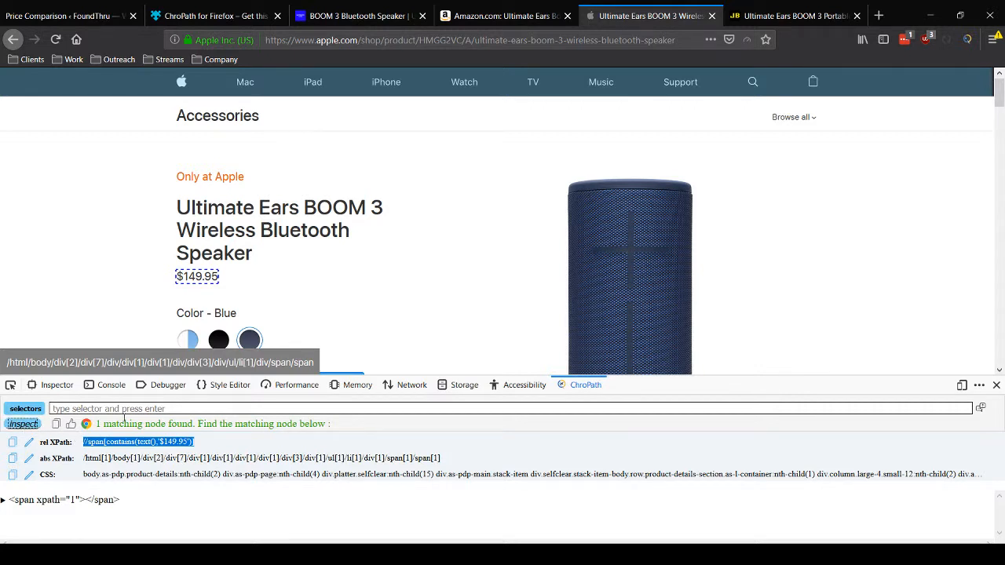
{"action": "left_click", "coordinate": [210, 280]}
{"action": "left_click", "coordinate": [221, 278]}
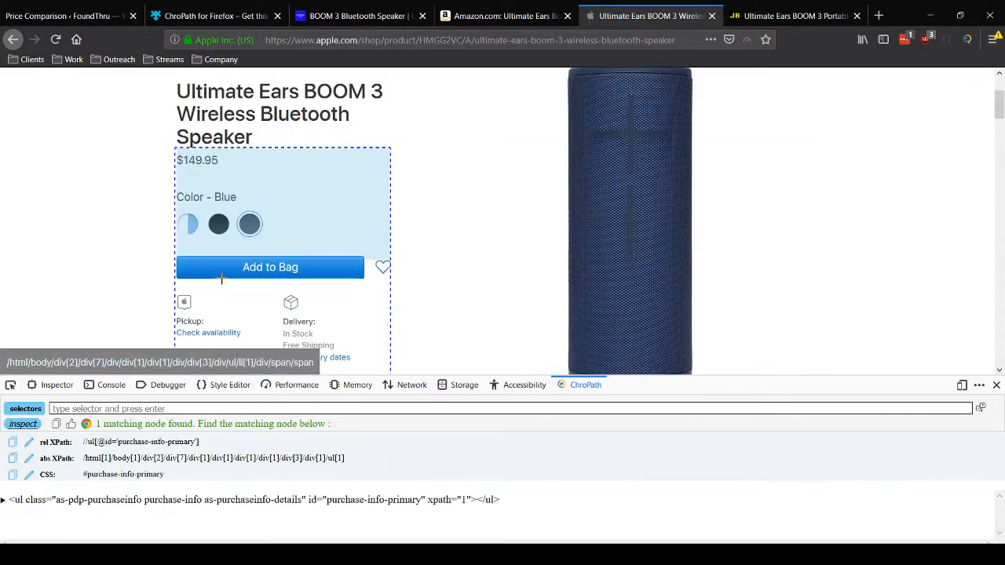
{"action": "left_click", "coordinate": [213, 159]}
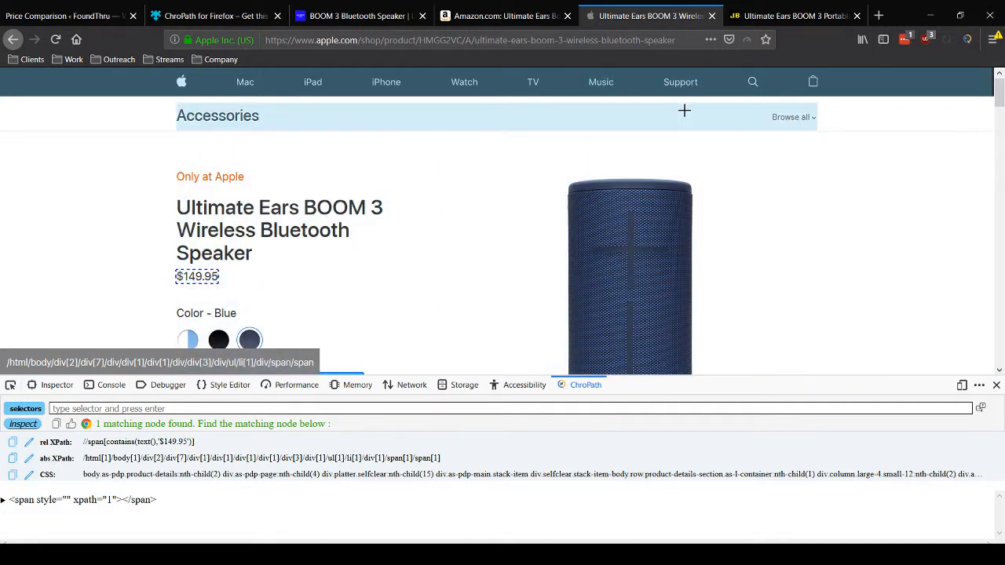
On the JB Hi-Fi BOOM 3 page, generate ChroPath selectors for the amount regular price span by picking it on the page.
{"action": "left_click", "coordinate": [769, 19]}
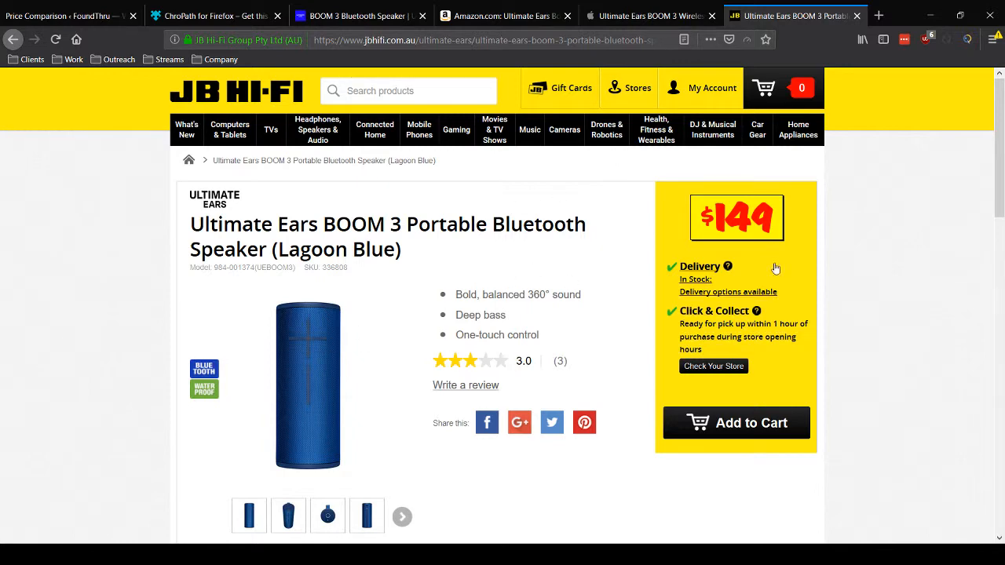
{"action": "key", "text": "ctrl+shift+i"}
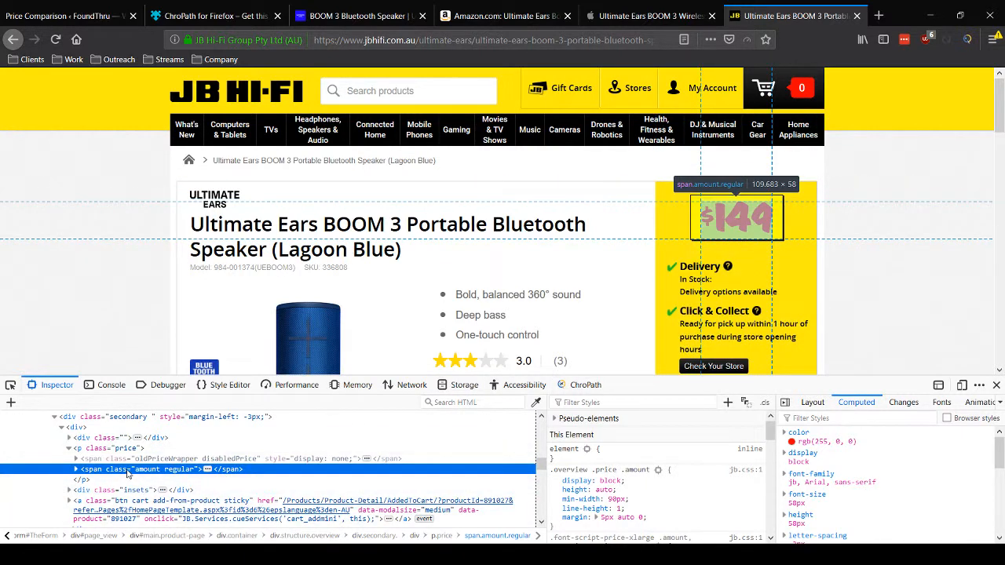
{"action": "left_click", "coordinate": [583, 385]}
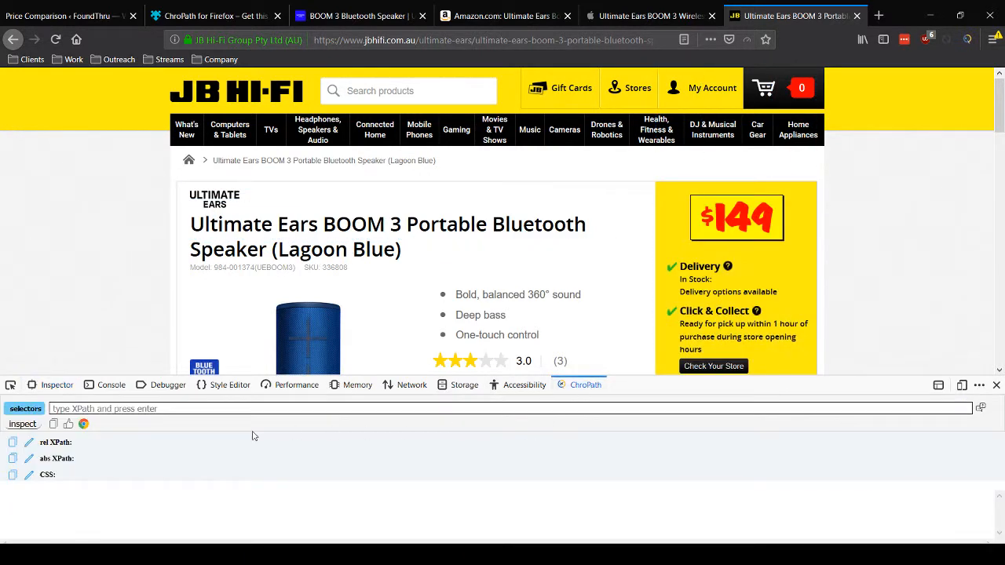
{"action": "left_click", "coordinate": [23, 424]}
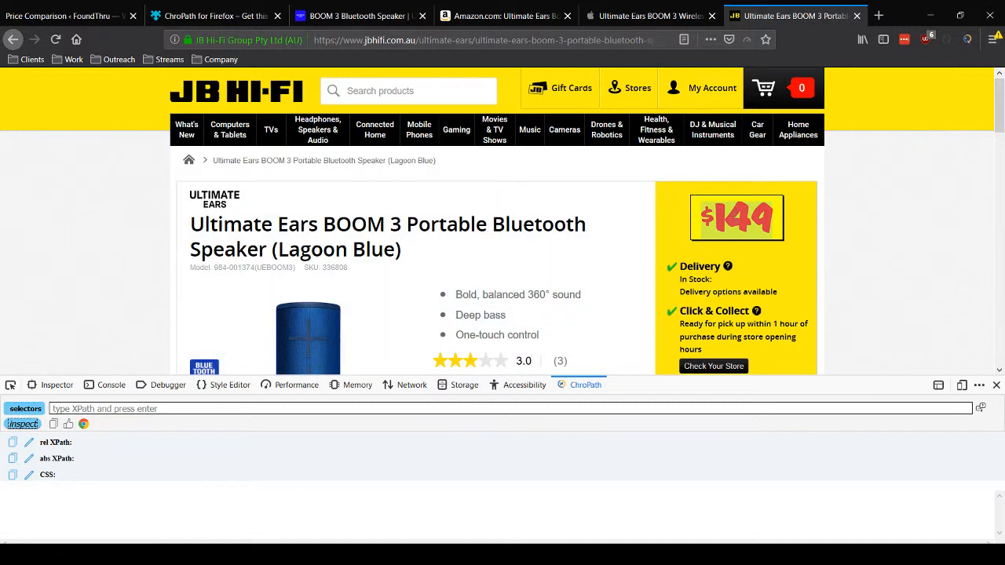
{"action": "left_click", "coordinate": [737, 217]}
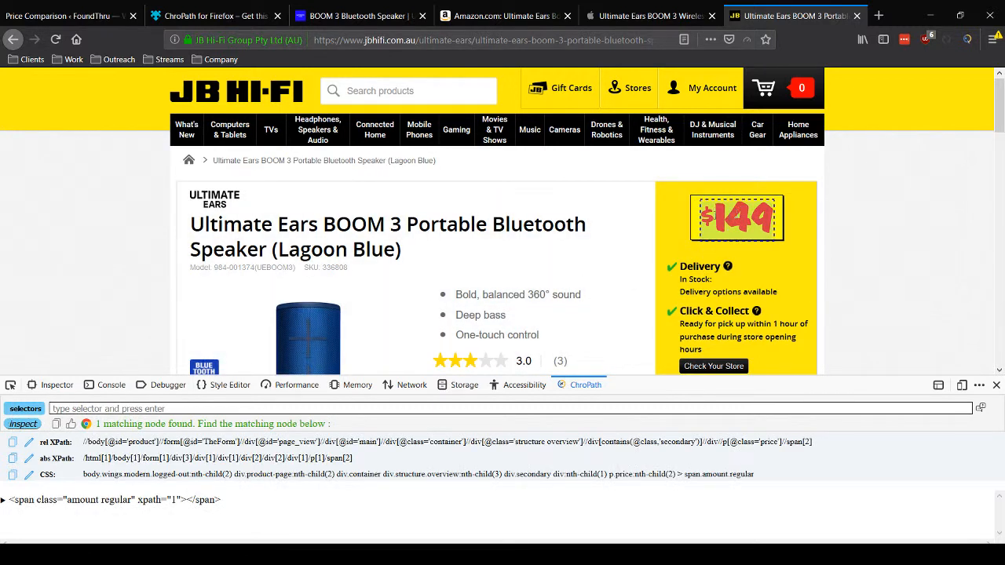
{"action": "left_click", "coordinate": [694, 218]}
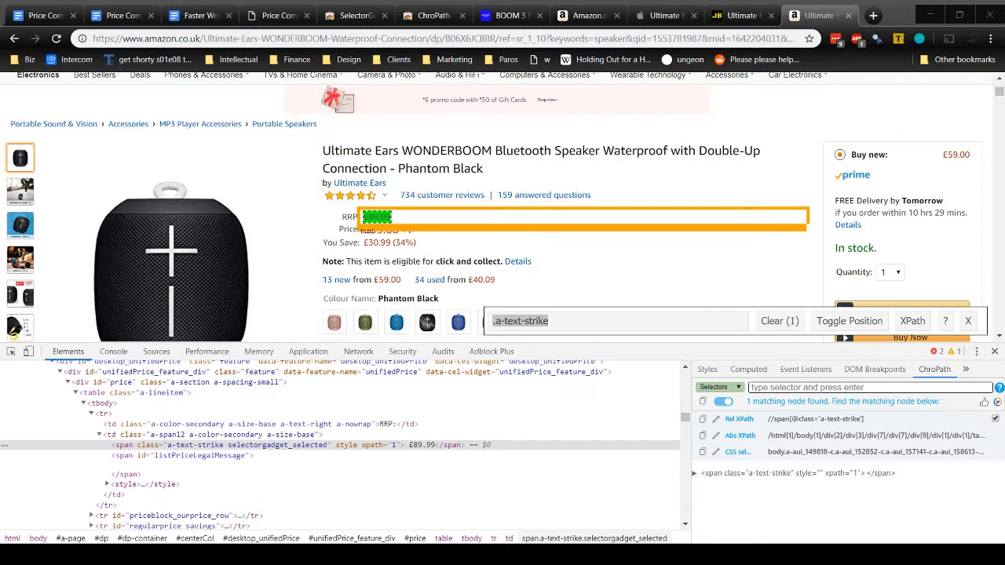
In the Price Comparison settings in Chrome, read through the amazon.co.uk price selectors and highlight its sales price selector #priceblock_ourprice.
{"action": "left_click", "coordinate": [281, 15]}
{"action": "left_click", "coordinate": [566, 226]}
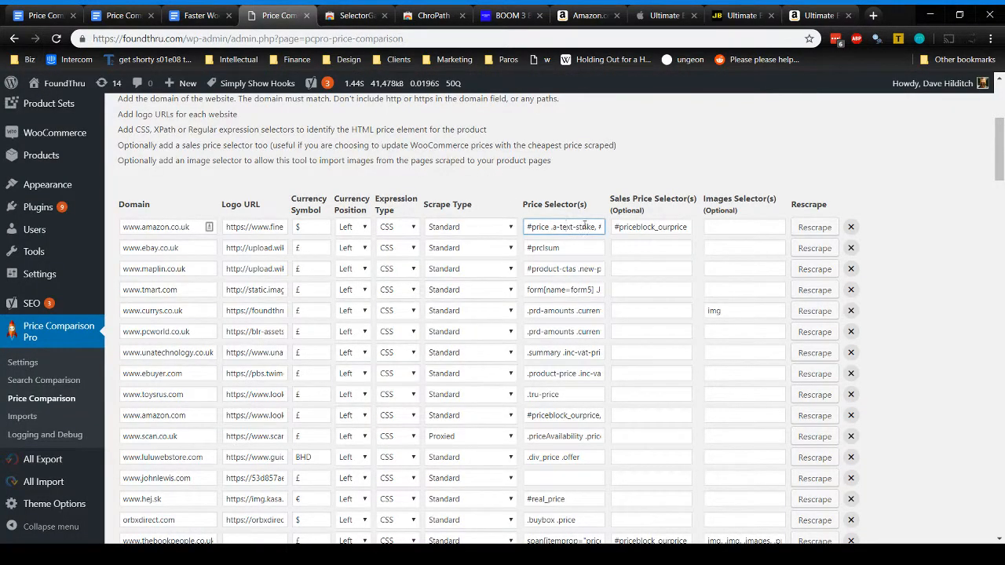
{"action": "left_click_drag", "start_coordinate": [596, 227], "coordinate": [496, 229]}
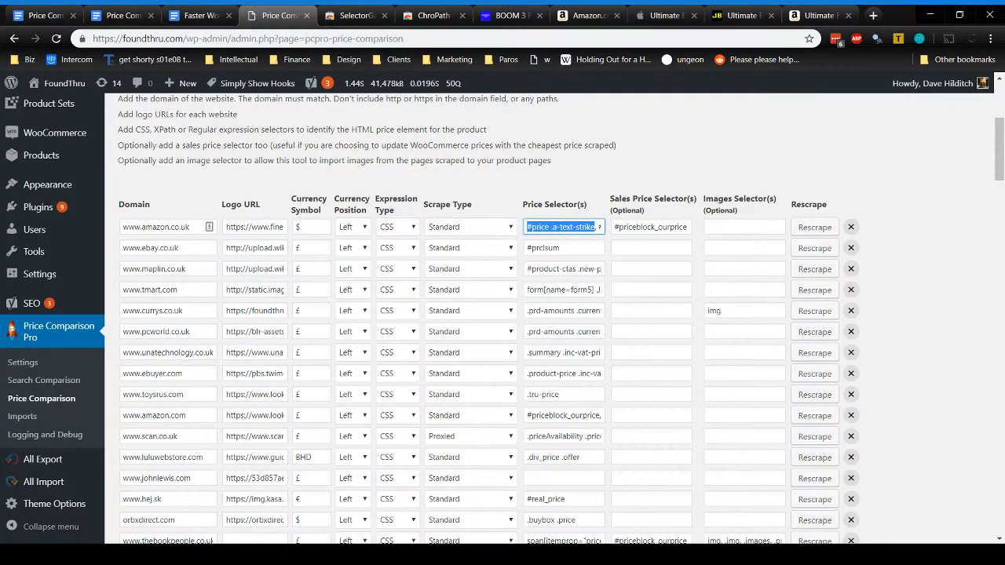
{"action": "left_click", "coordinate": [592, 227]}
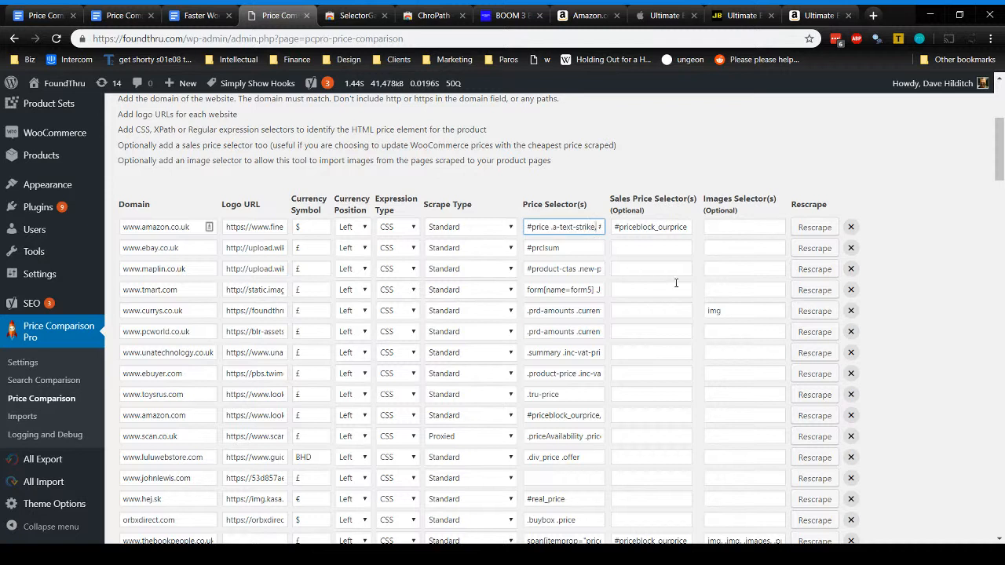
{"action": "key", "text": "Right"}
{"action": "key", "text": "Right"}
{"action": "key", "text": "Right"}
{"action": "key", "text": "Right"}
{"action": "key", "text": "Right"}
{"action": "key", "text": "Right"}
{"action": "key", "text": "Right"}
{"action": "key", "text": "Right"}
{"action": "key", "text": "Right"}
{"action": "key", "text": "Right"}
{"action": "key", "text": "Right"}
{"action": "key", "text": "Right"}
{"action": "key", "text": "Right"}
{"action": "key", "text": "Right"}
{"action": "key", "text": "Right"}
{"action": "key", "text": "Right"}
{"action": "key", "text": "Right"}
{"action": "key", "text": "Right"}
{"action": "key", "text": "Right"}
{"action": "key", "text": "Right"}
{"action": "left_click_drag", "start_coordinate": [689, 228], "coordinate": [617, 225]}
On the Amazon UK page, try adding the £59.00 sale price to SelectorGadget's RRP selection and remove it again.
{"action": "left_click", "coordinate": [822, 16]}
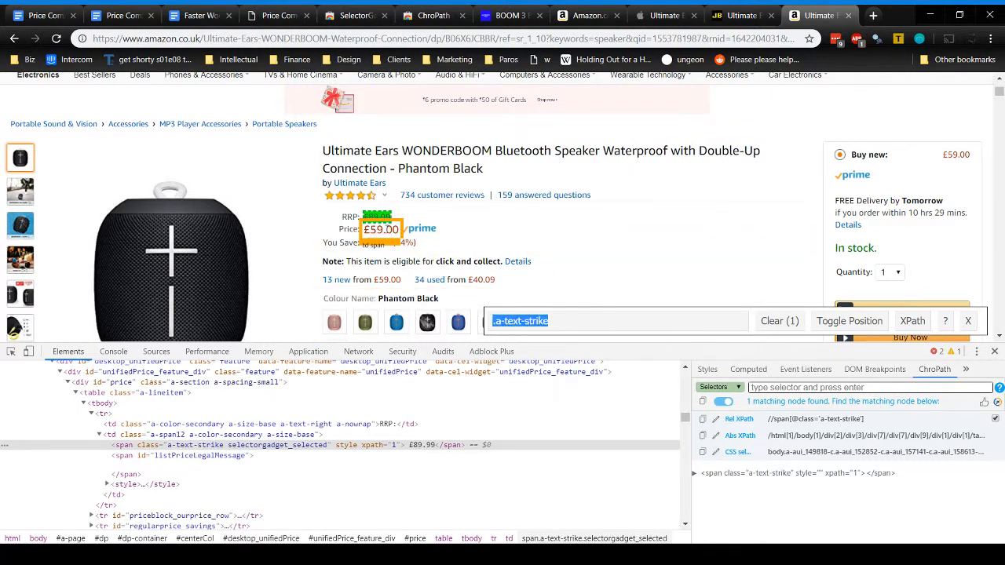
{"action": "left_click", "coordinate": [384, 229]}
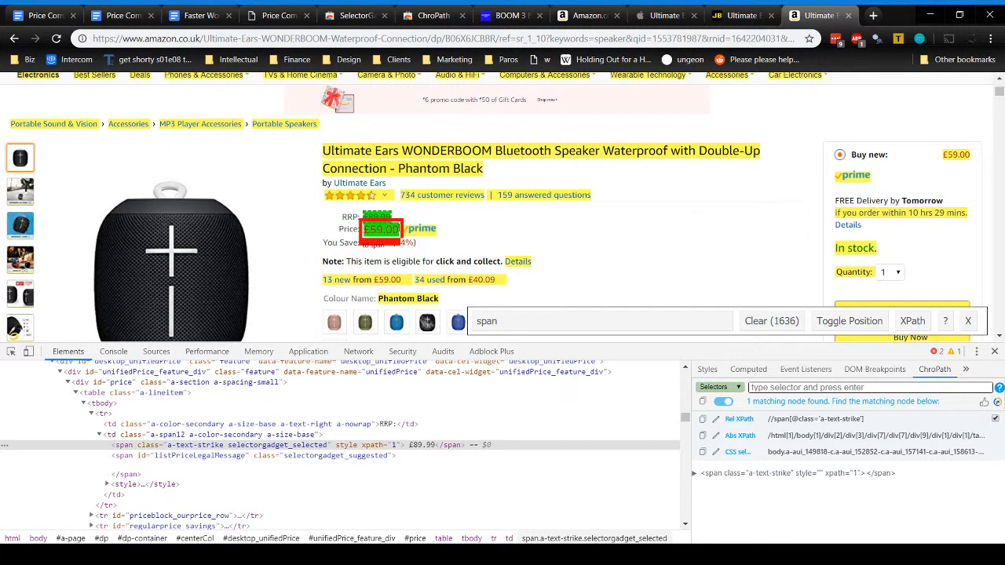
{"action": "left_click", "coordinate": [364, 232]}
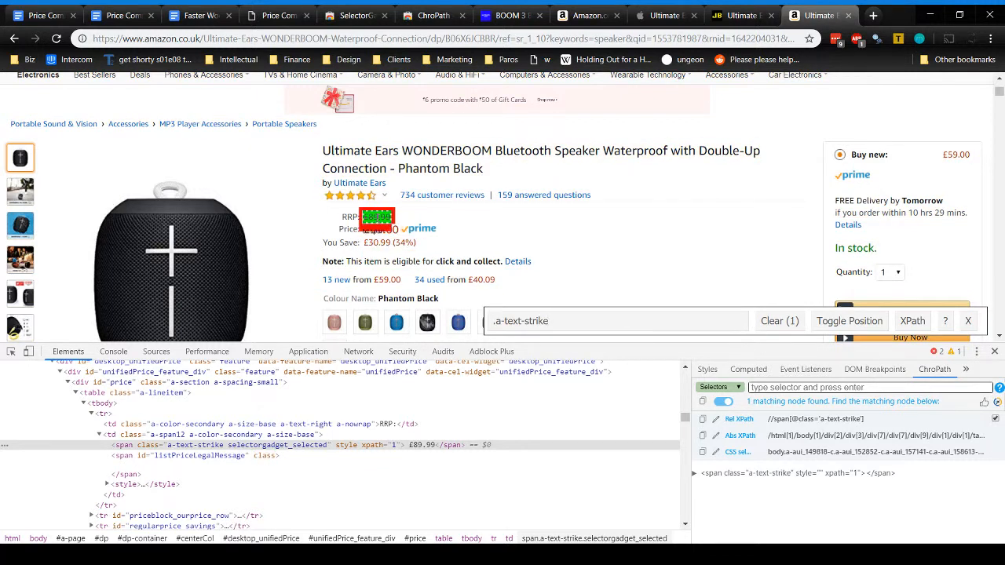
Deselect the RRP in SelectorGadget and pick the £59.00 sale price on the Amazon UK page to generate its selector.
{"action": "left_click", "coordinate": [375, 217]}
{"action": "left_click", "coordinate": [375, 238]}
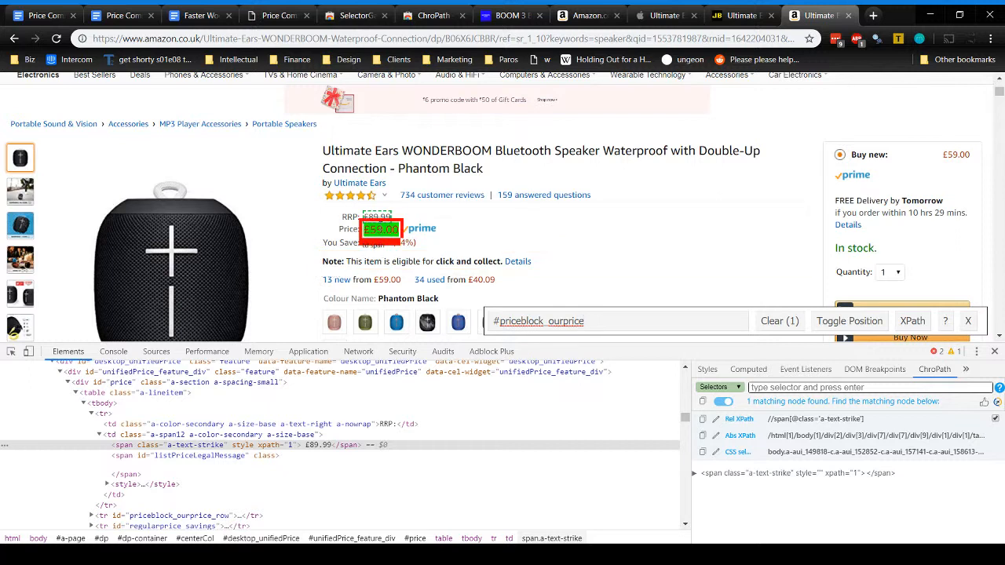
{"action": "left_click", "coordinate": [380, 229]}
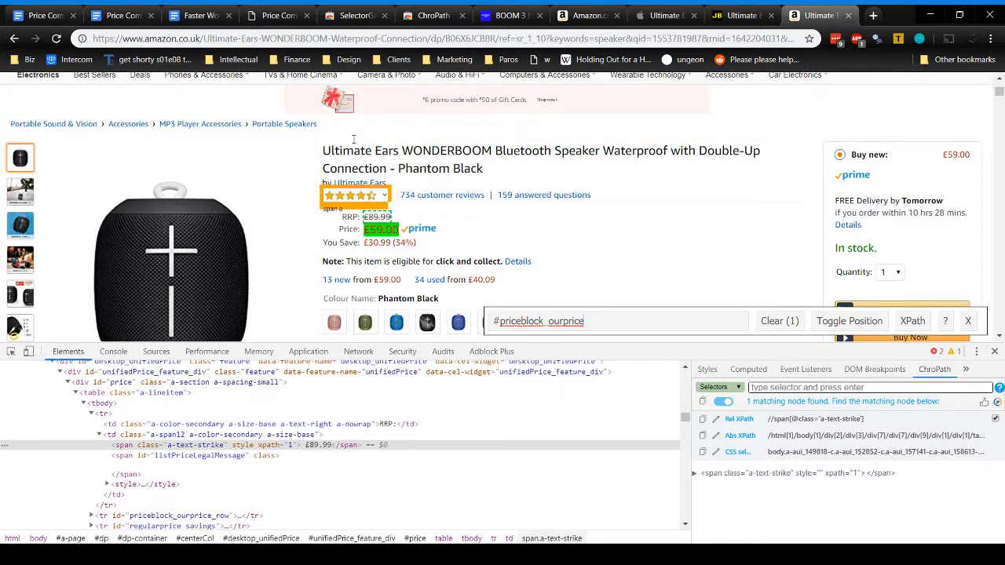
Check the amazon.co.uk sales price selector in the Price Comparison settings and clear its text highlight.
{"action": "left_click", "coordinate": [276, 15]}
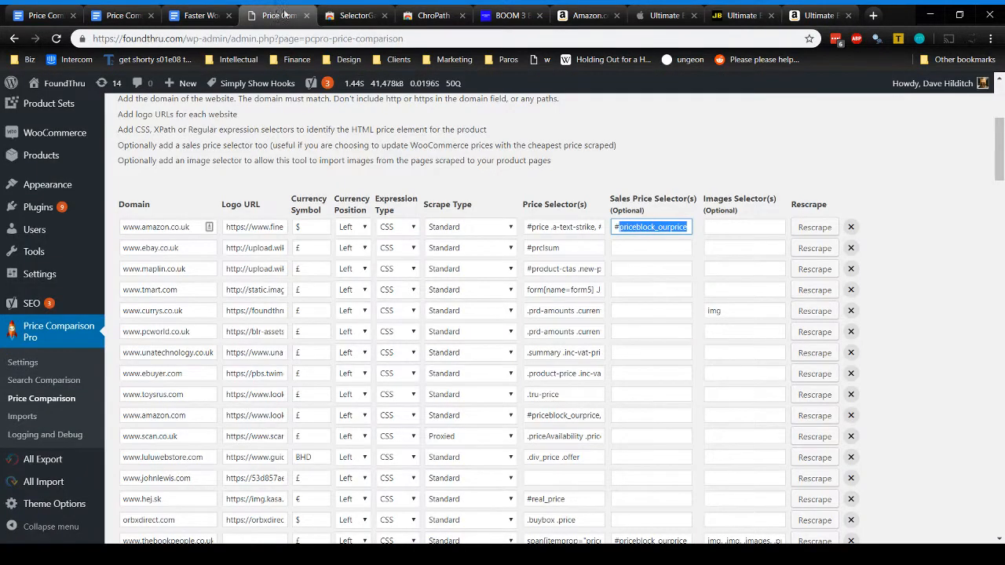
{"action": "left_click", "coordinate": [901, 162]}
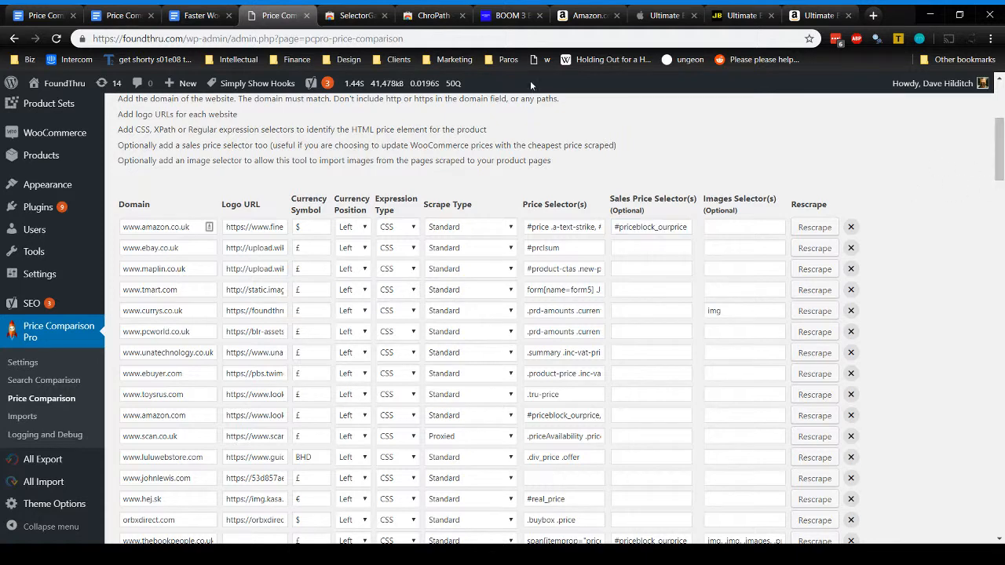
Review the SelectorGadget and ChroPath pages in the Chrome Web Store and return to the Amazon.com BOOM 3 product page.
{"action": "left_click", "coordinate": [360, 15]}
{"action": "left_click", "coordinate": [424, 14]}
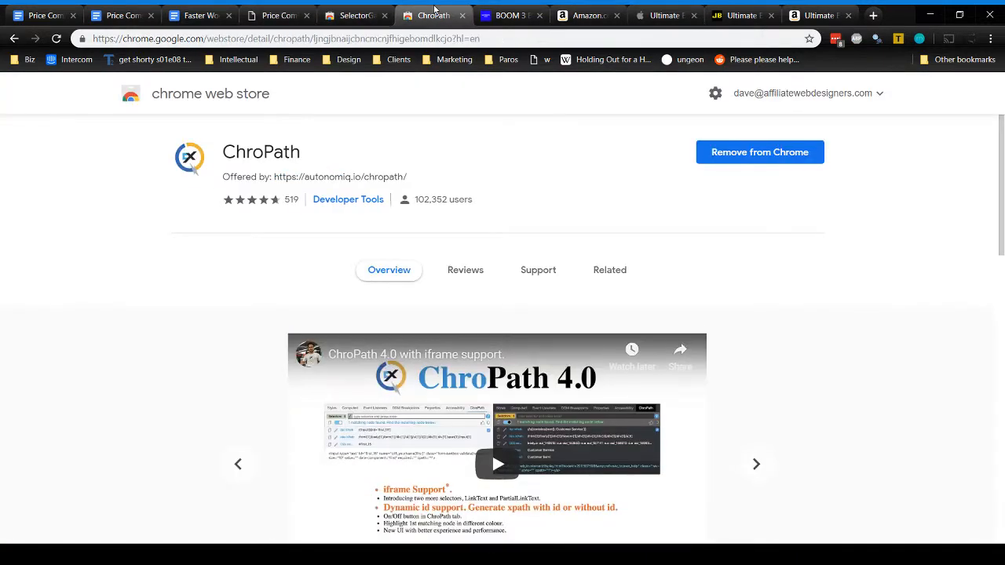
{"action": "left_click", "coordinate": [361, 11]}
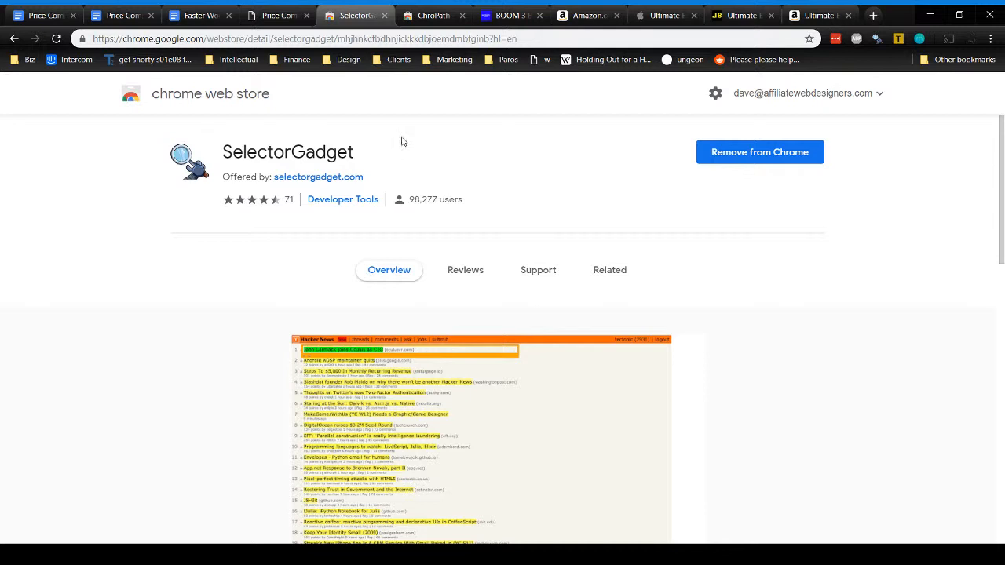
{"action": "left_click", "coordinate": [430, 17]}
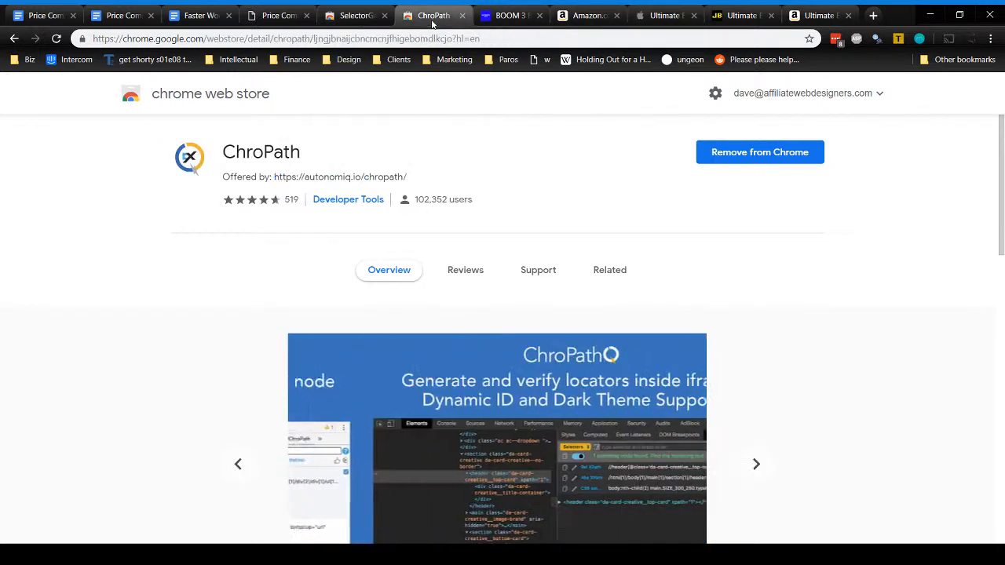
{"action": "left_click", "coordinate": [360, 20]}
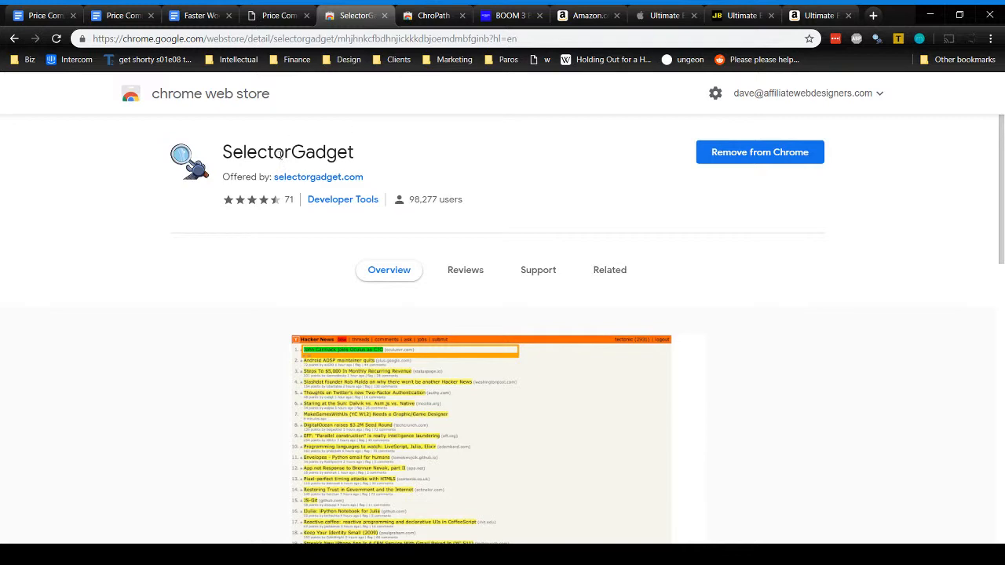
{"action": "left_click", "coordinate": [515, 17]}
{"action": "left_click", "coordinate": [587, 16]}
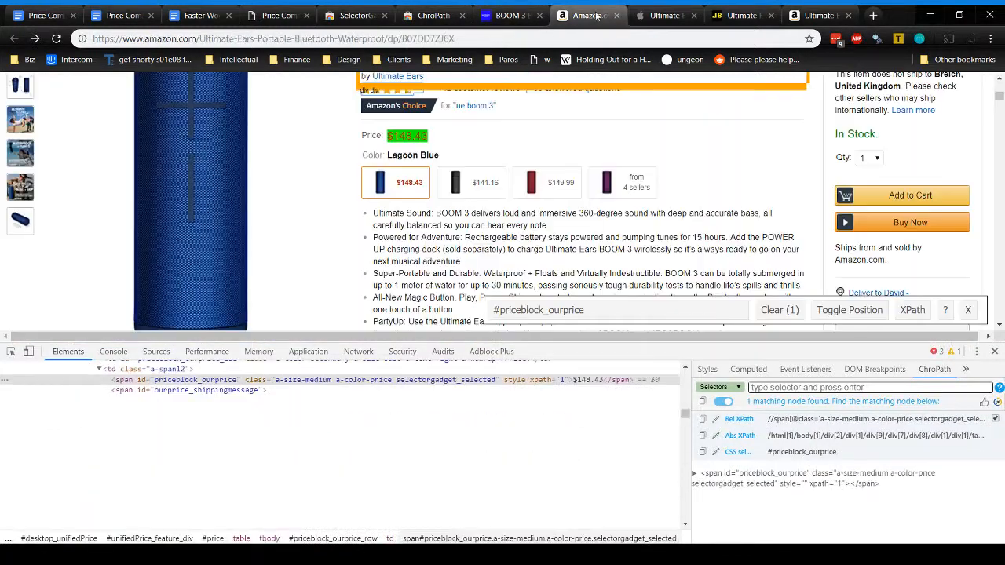